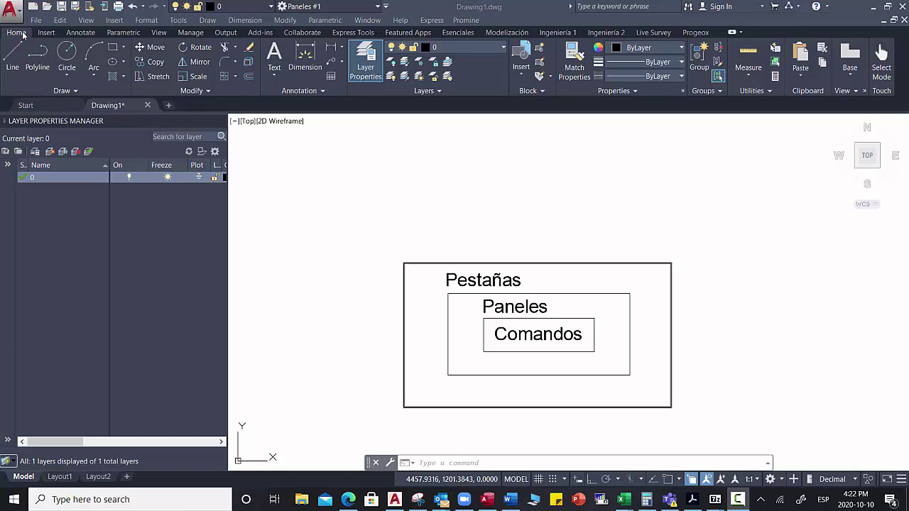
left_click(45, 33)
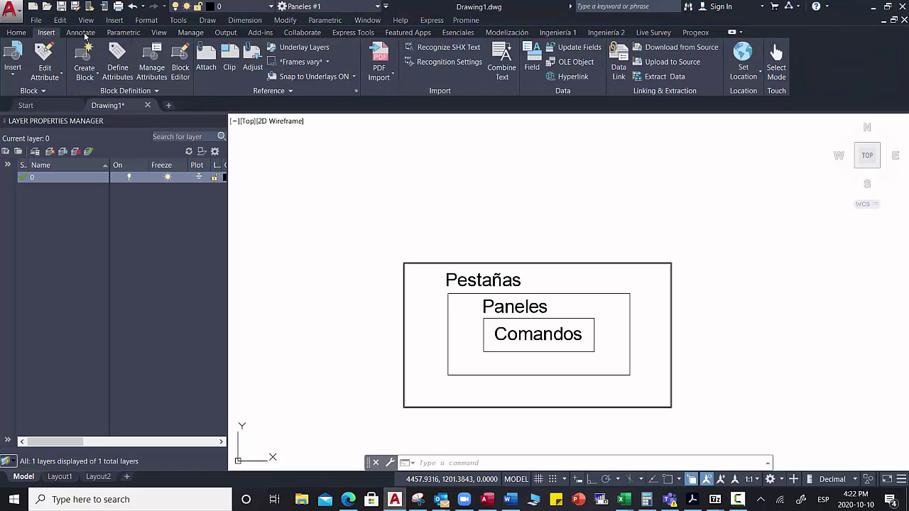
left_click(81, 32)
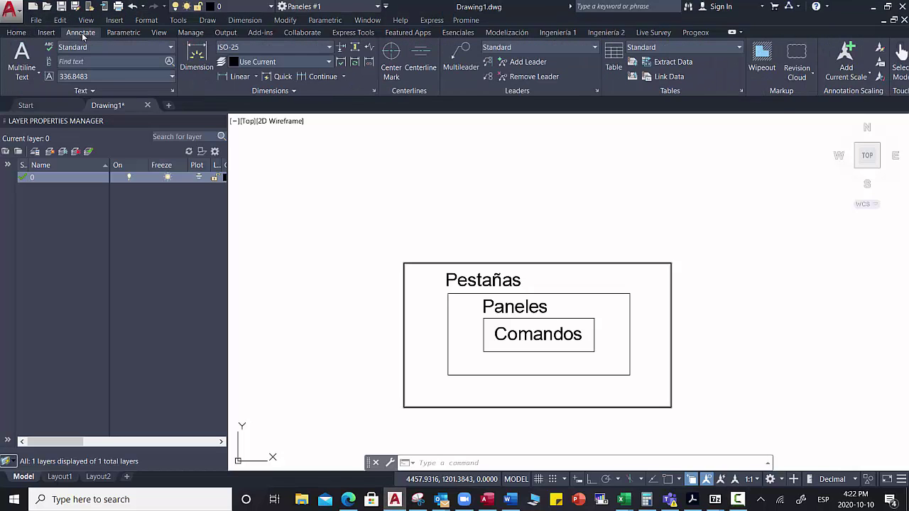
left_click(16, 33)
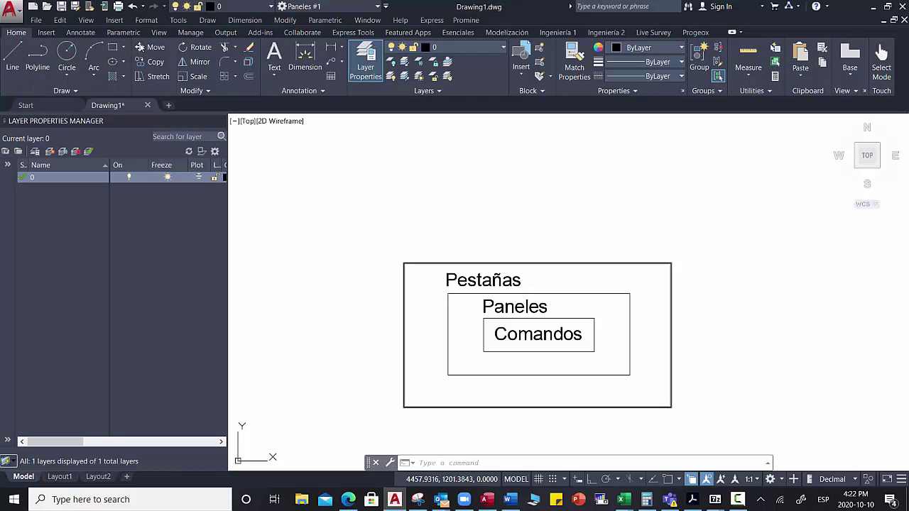
left_click(158, 32)
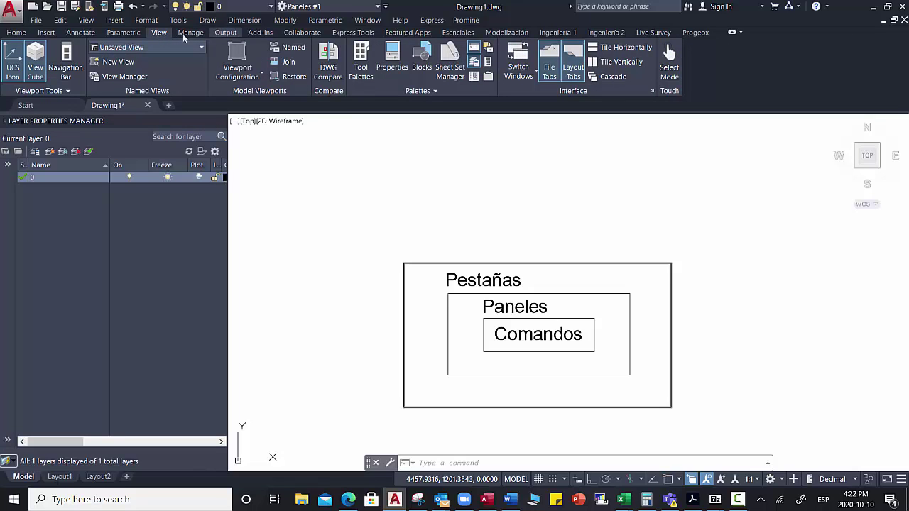
left_click(13, 35)
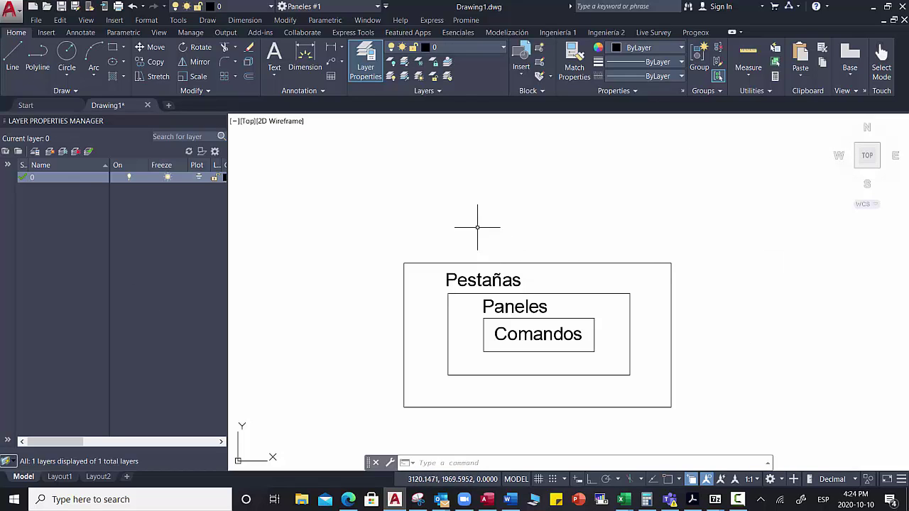
- Save the current workspace under the name "Espacio de trabajo #1"
left_click(378, 7)
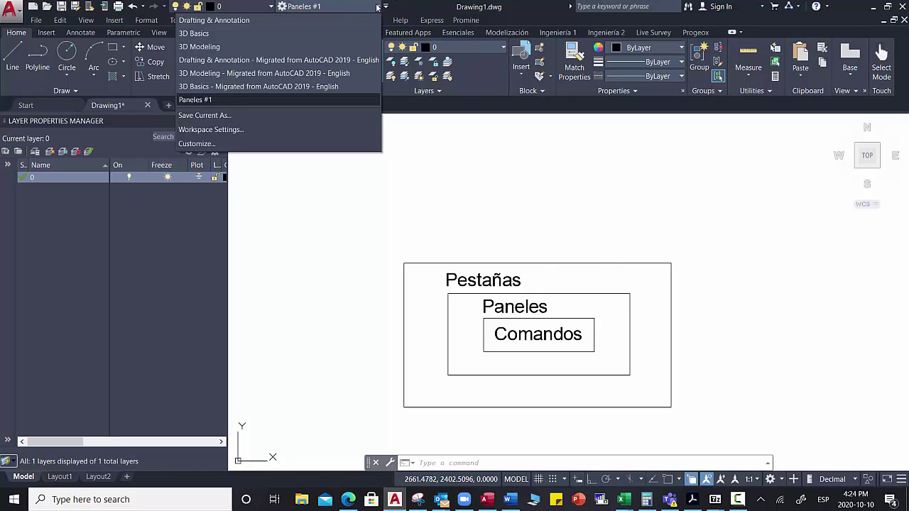
left_click(266, 116)
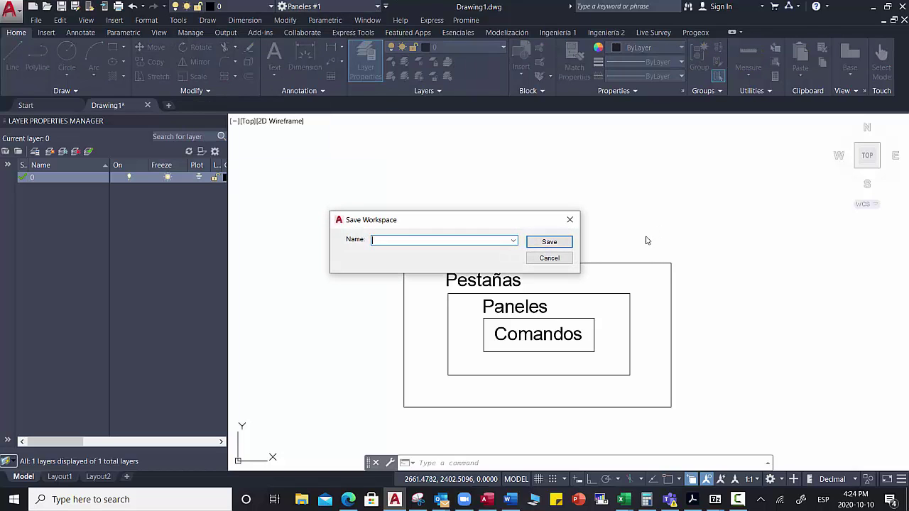
left_click_drag(393, 218, 452, 192)
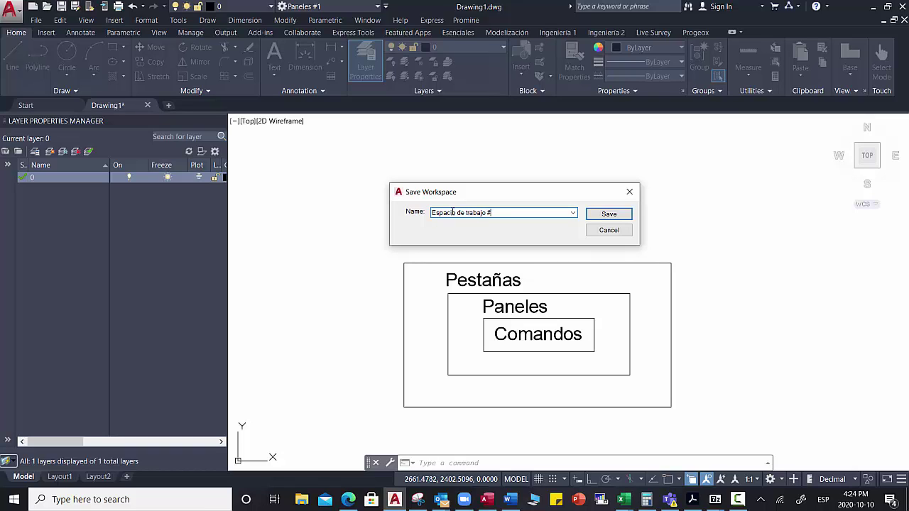
left_click(610, 214)
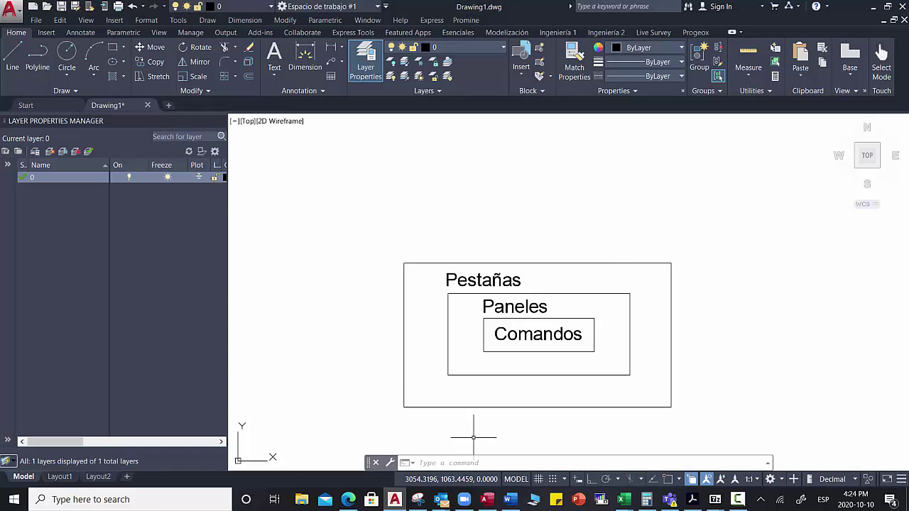
- Open the Customize User Interface editor with the CUI command and start customizing the Espacio de trabajo #1 workspace
type("cui")
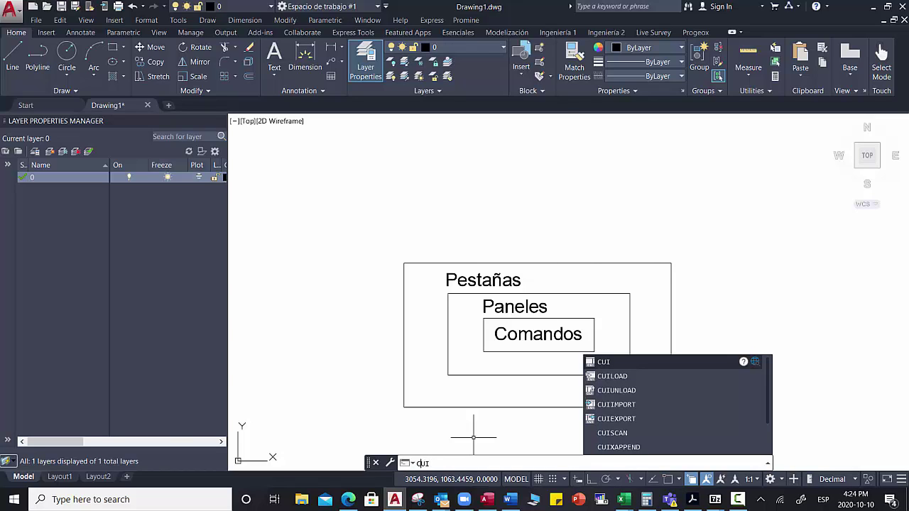
key("Return")
left_click_drag(335, 19, 426, 25)
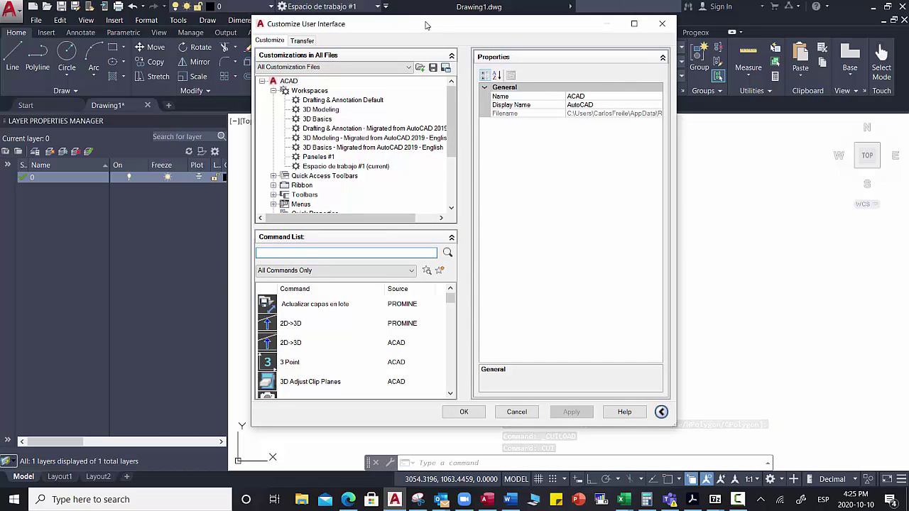
left_click_drag(400, 24, 372, 20)
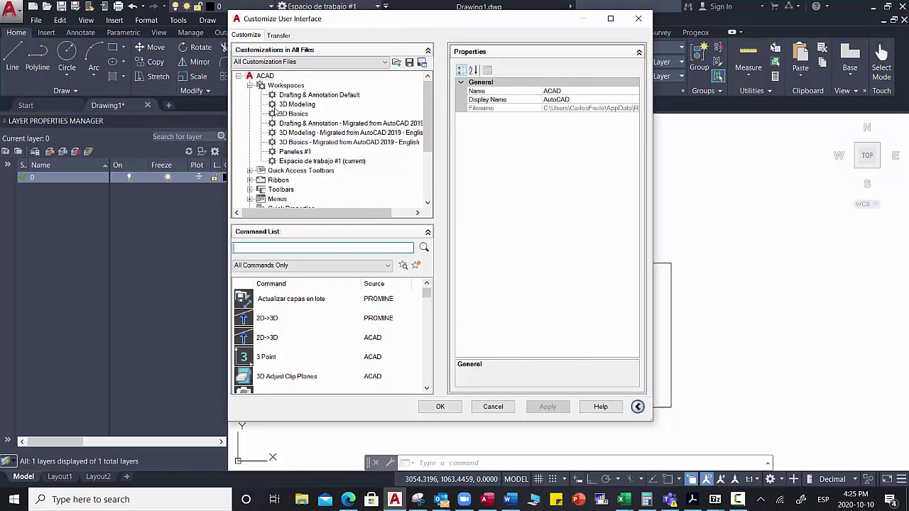
left_click(299, 162)
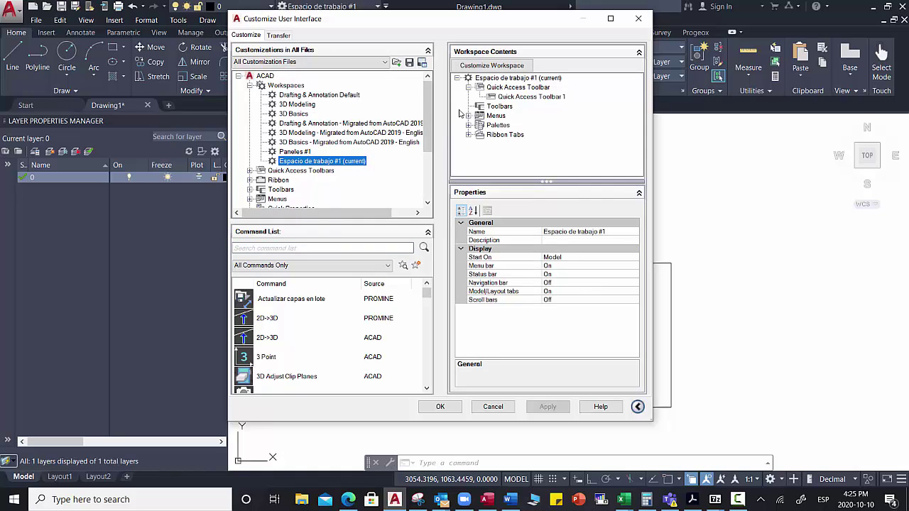
left_click(495, 67)
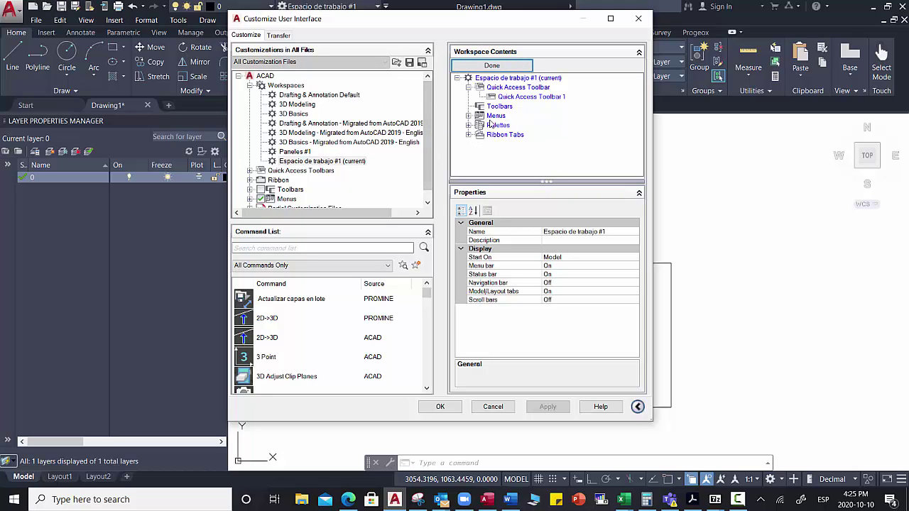
left_click_drag(436, 27, 507, 25)
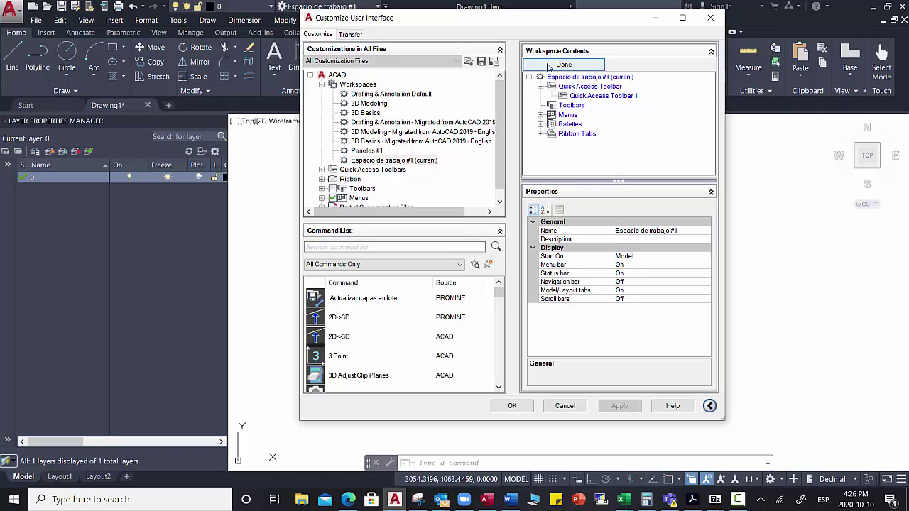
- Add the Home - 3D ribbon tab to the workspace, save the customization and display the added tab
scroll(503, 142, "down", 1)
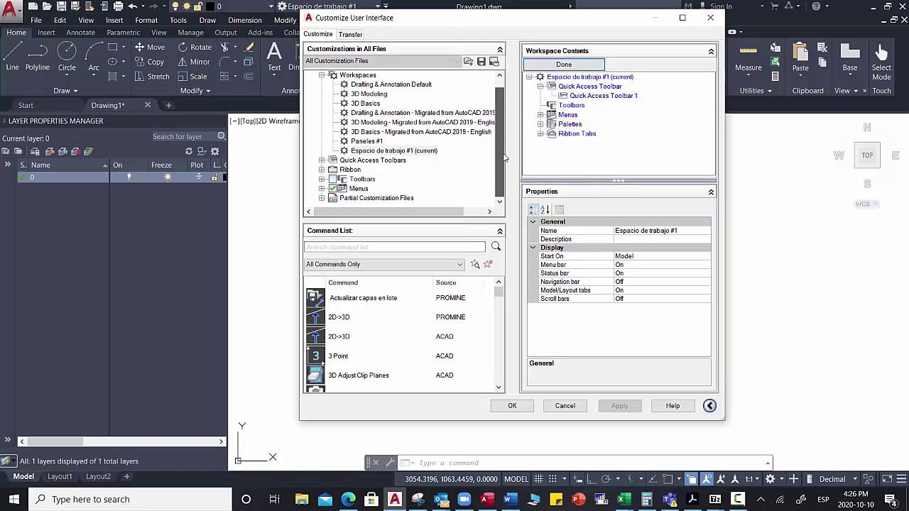
left_click(322, 170)
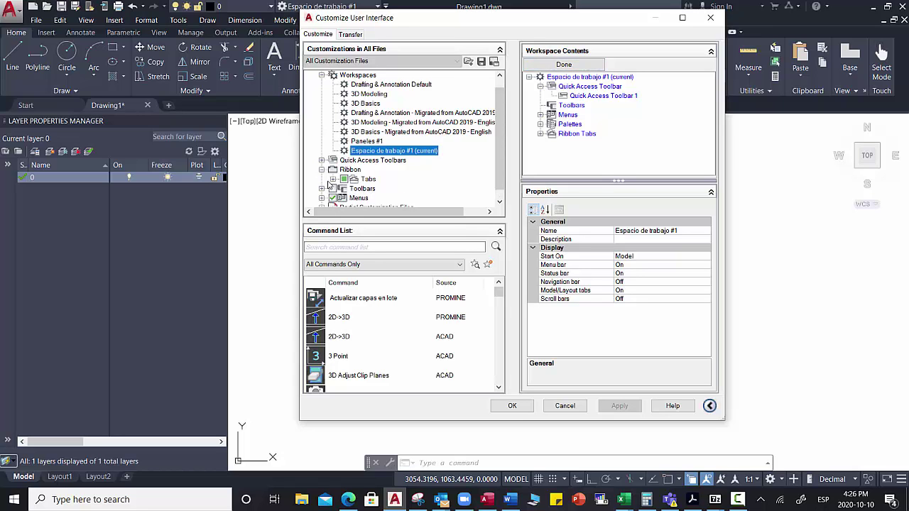
left_click(333, 180)
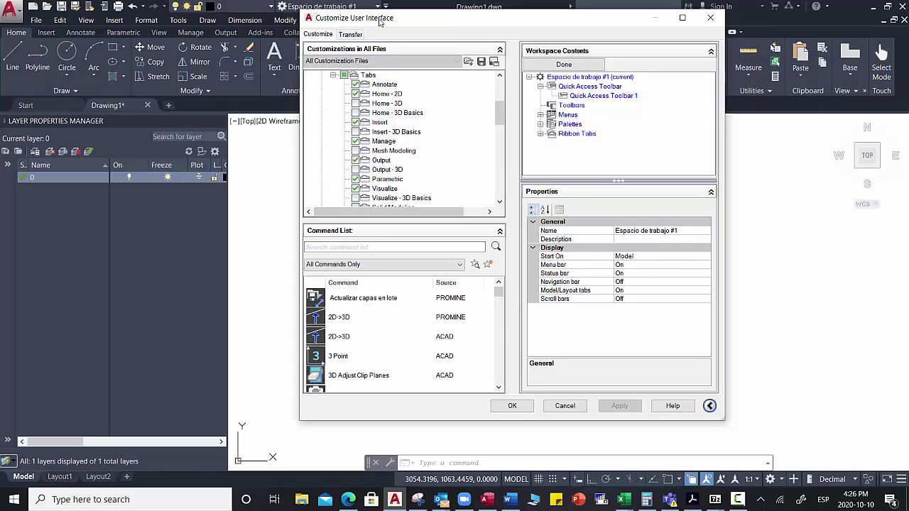
left_click_drag(380, 22, 486, 32)
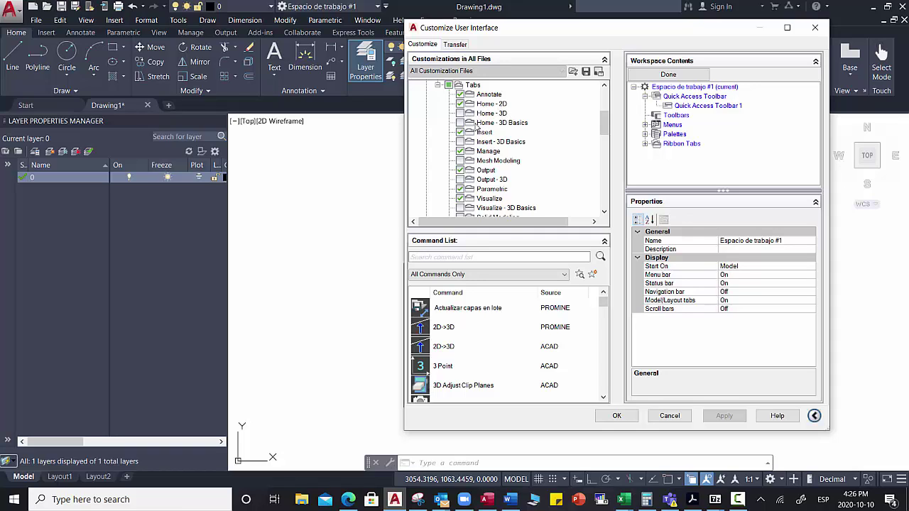
left_click(461, 114)
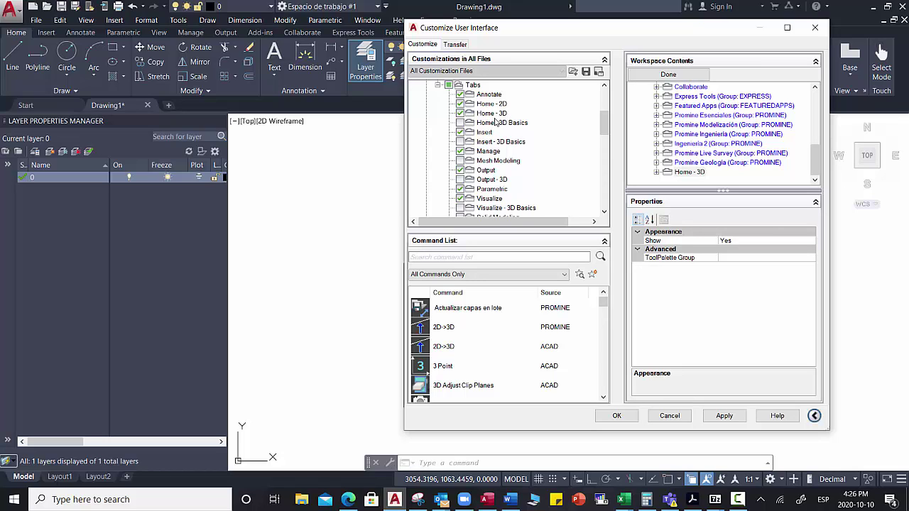
left_click(616, 416)
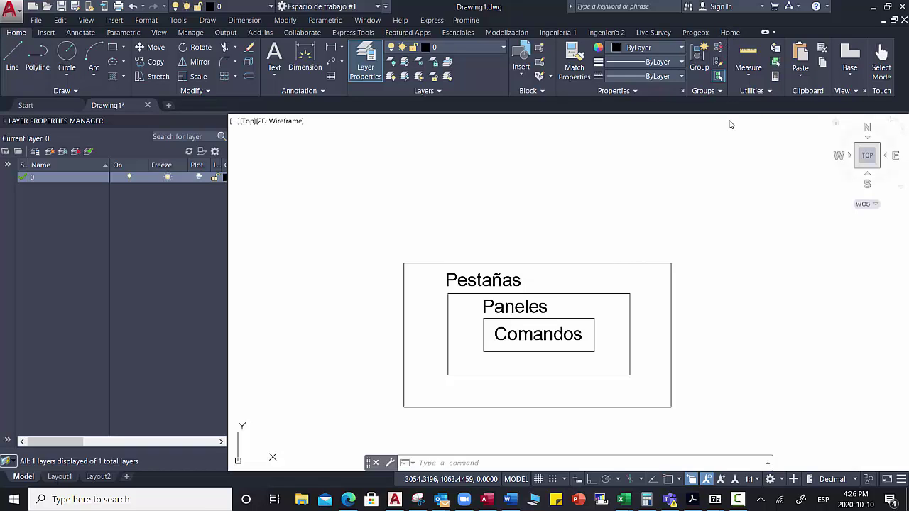
left_click(731, 33)
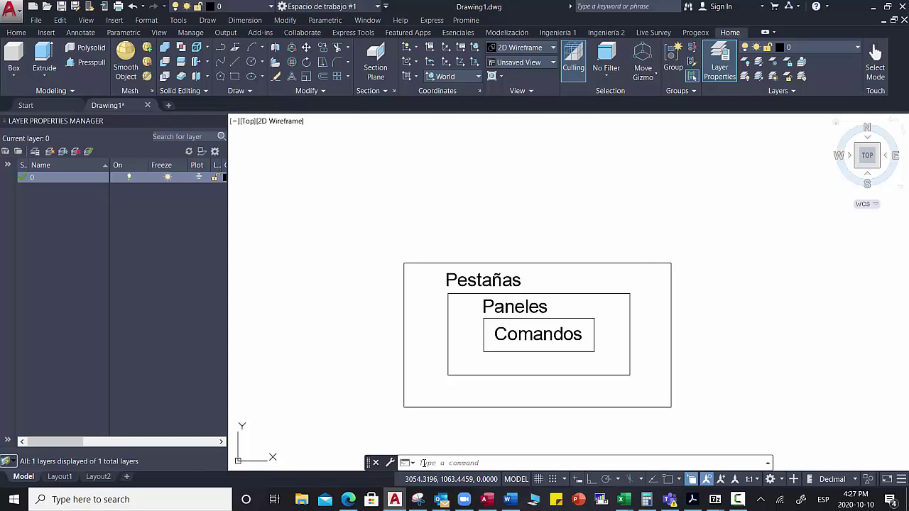
- Reopen the Customize User Interface editor from the workspace options and select the Espacio de trabajo #1 workspace
left_click(377, 7)
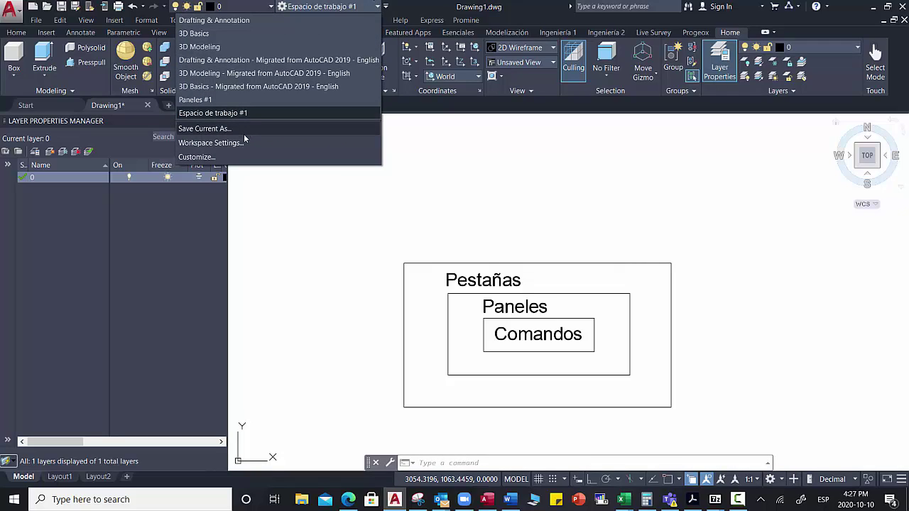
left_click(218, 161)
left_click_drag(654, 132, 408, 28)
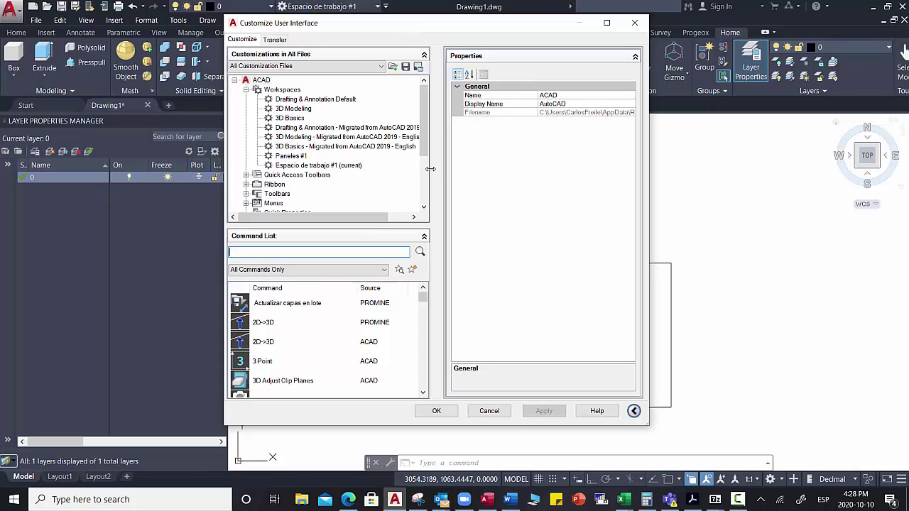
mouse_move(466, 23)
left_mouse_down()
mouse_move(450, 158)
mouse_move(456, 12)
left_mouse_up()
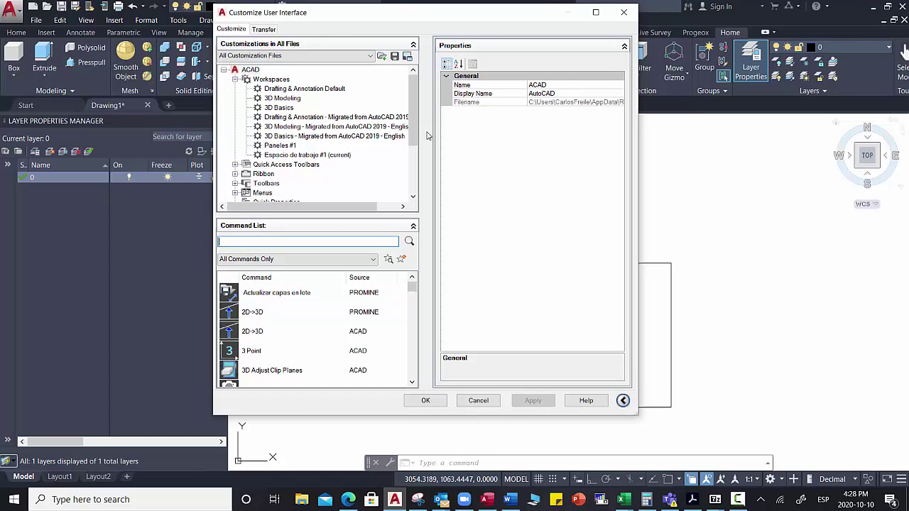
mouse_move(428, 12)
left_mouse_down()
mouse_move(302, 97)
mouse_move(259, 101)
mouse_move(270, 85)
mouse_move(479, 16)
left_mouse_up()
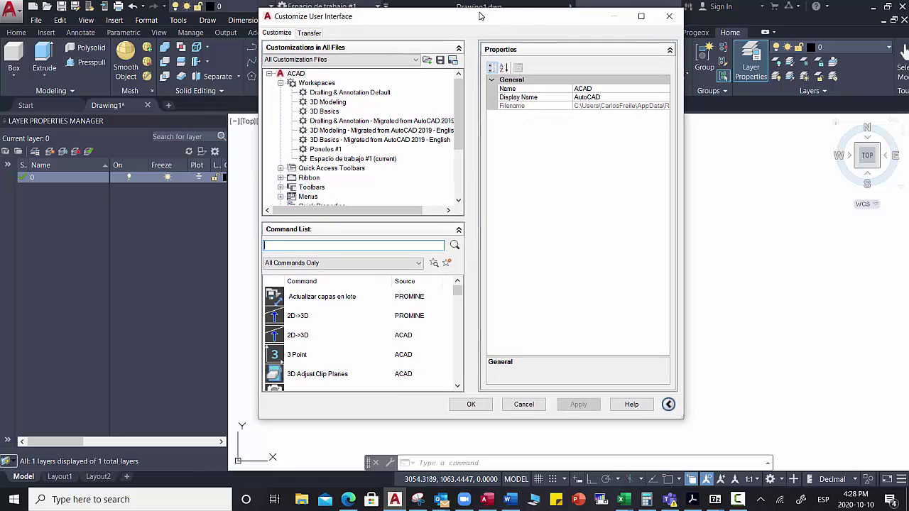
left_click(353, 158)
- Create a new tab named "Pestaña#1" among the ribbon tabs in the customization tree
left_click(280, 177)
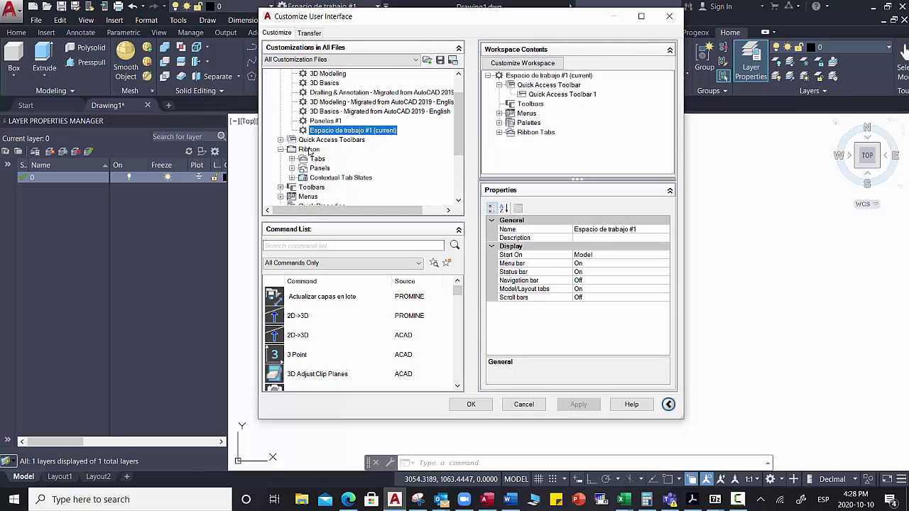
left_click_drag(458, 142, 459, 147)
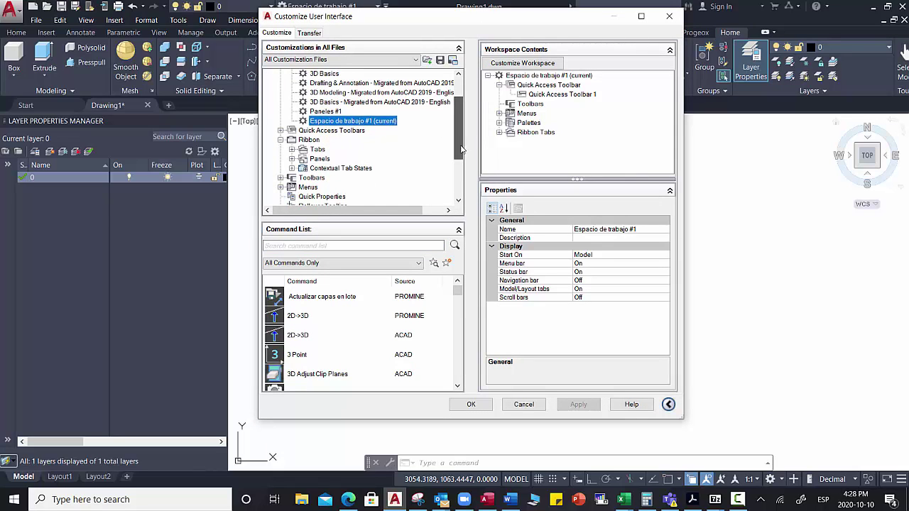
left_click(292, 150)
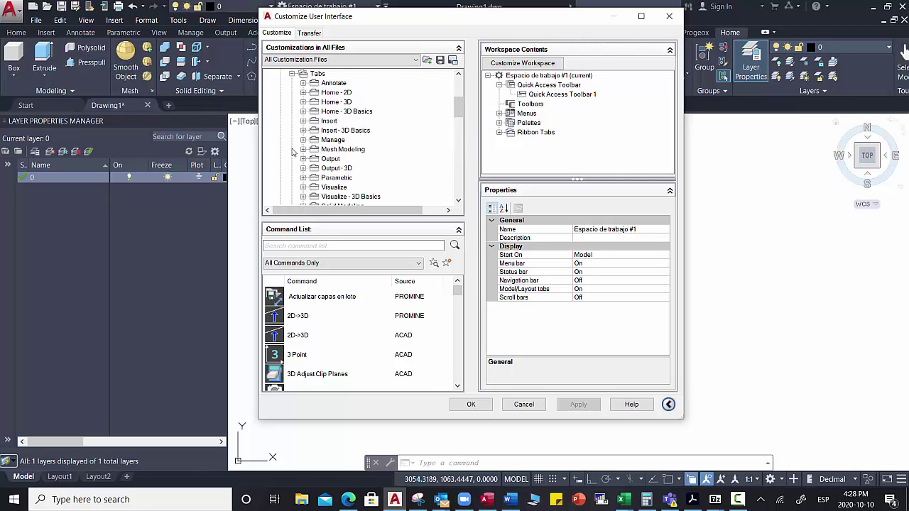
left_click_drag(414, 19, 419, 47)
left_click_drag(465, 131, 465, 121)
right_click(321, 150)
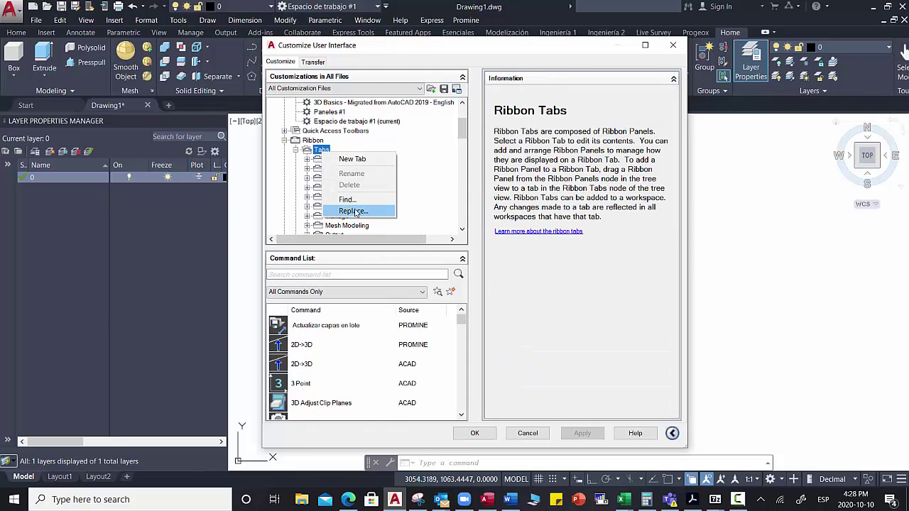
left_click(351, 159)
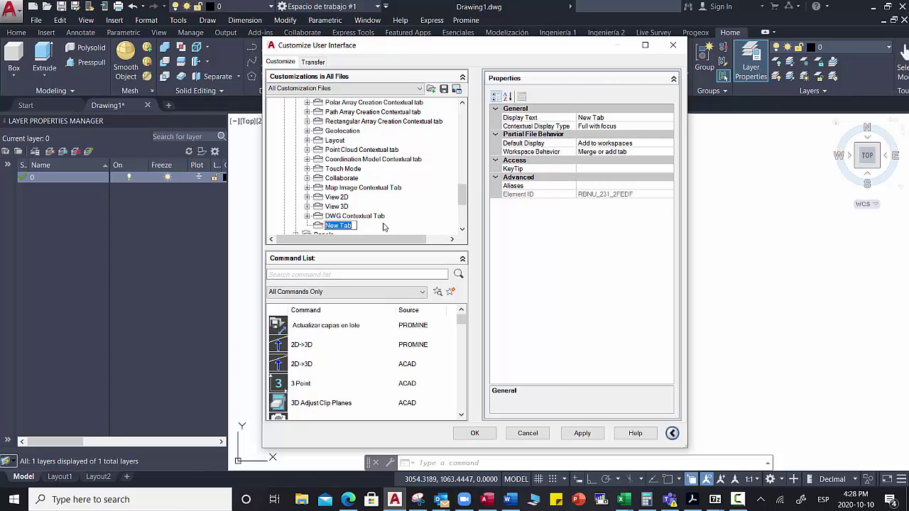
type("Pestaña#1")
key("Return")
- Add the Pestaña#1 ribbon tab to the Espacio de trabajo #1 workspace, save the customization and display the added tab
left_click_drag(464, 202, 465, 206)
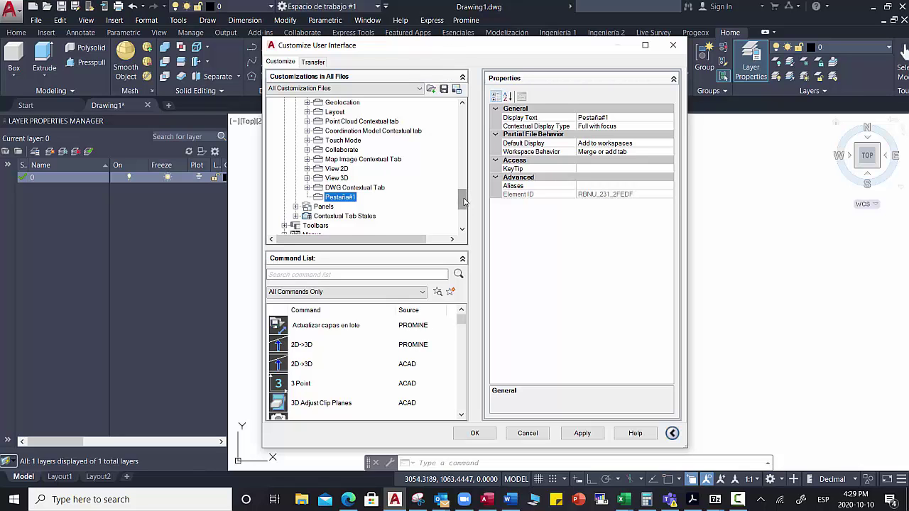
scroll(466, 196, "up", 12)
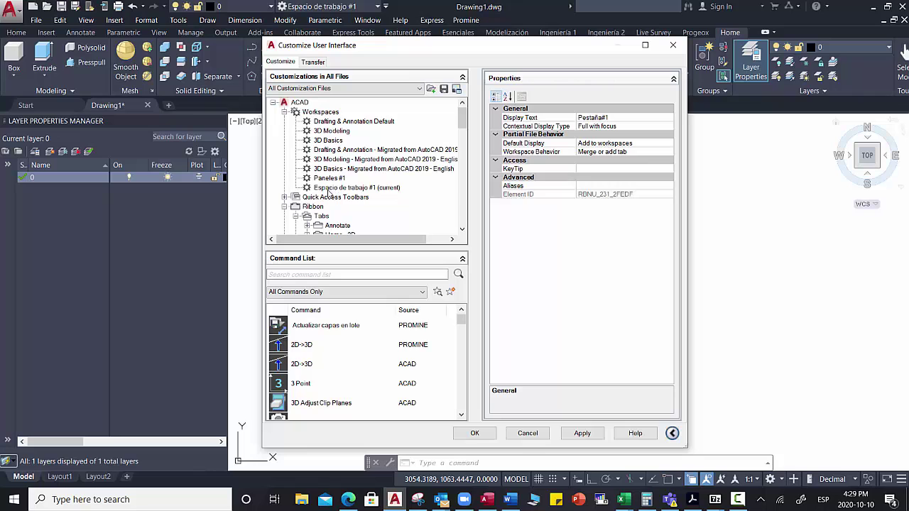
left_click(331, 192)
left_click(382, 190)
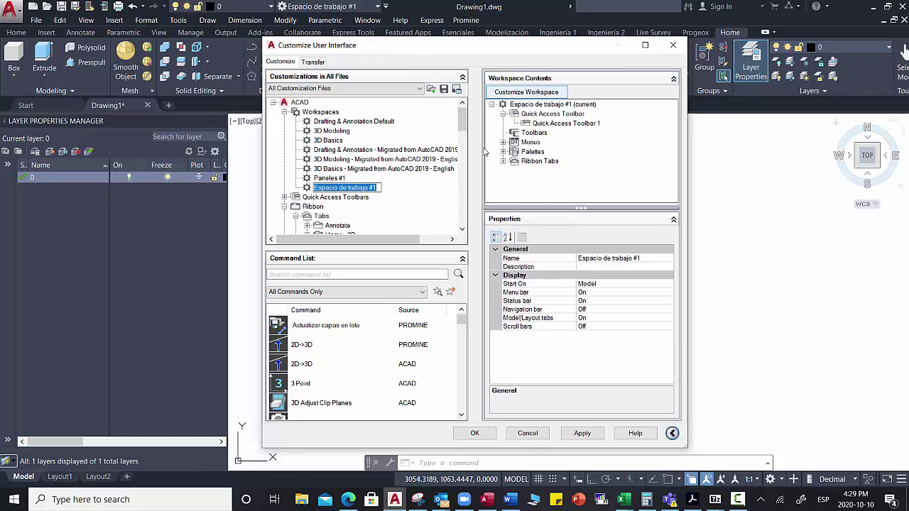
left_click(527, 92)
left_click_drag(468, 124, 460, 221)
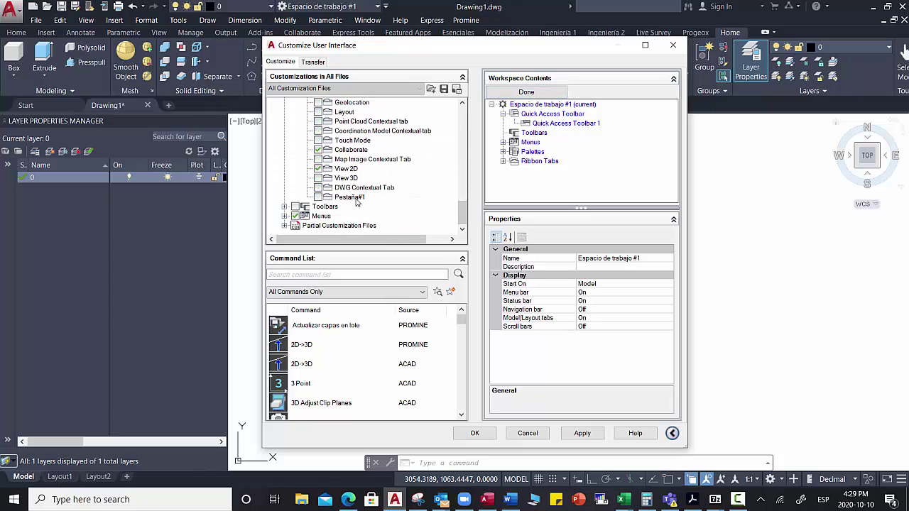
left_click(319, 198)
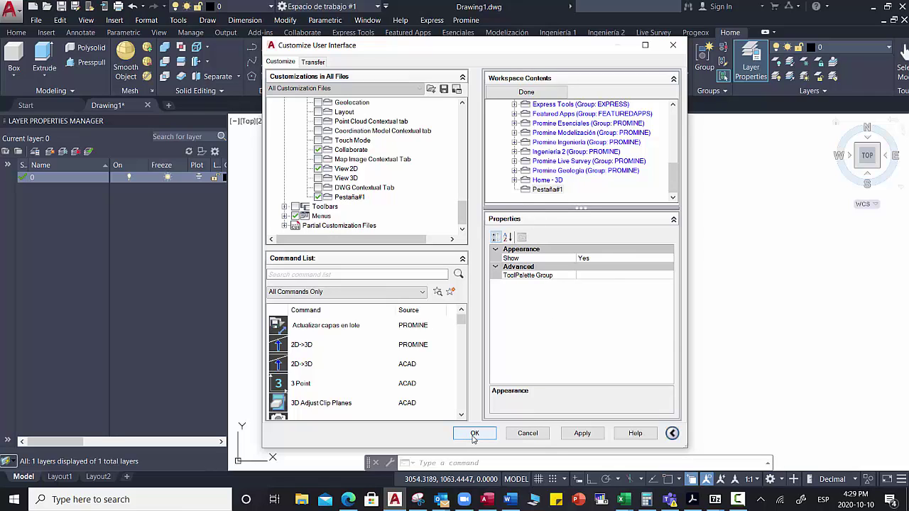
left_click(475, 434)
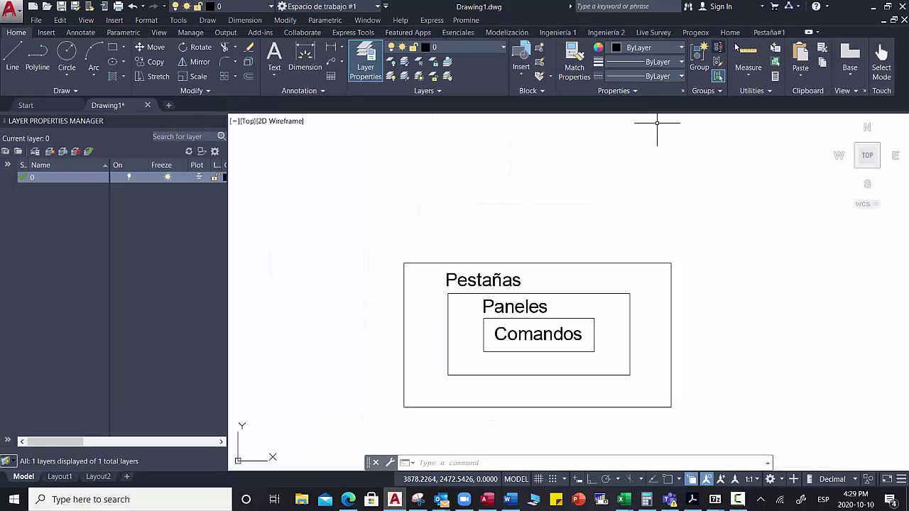
left_click(769, 33)
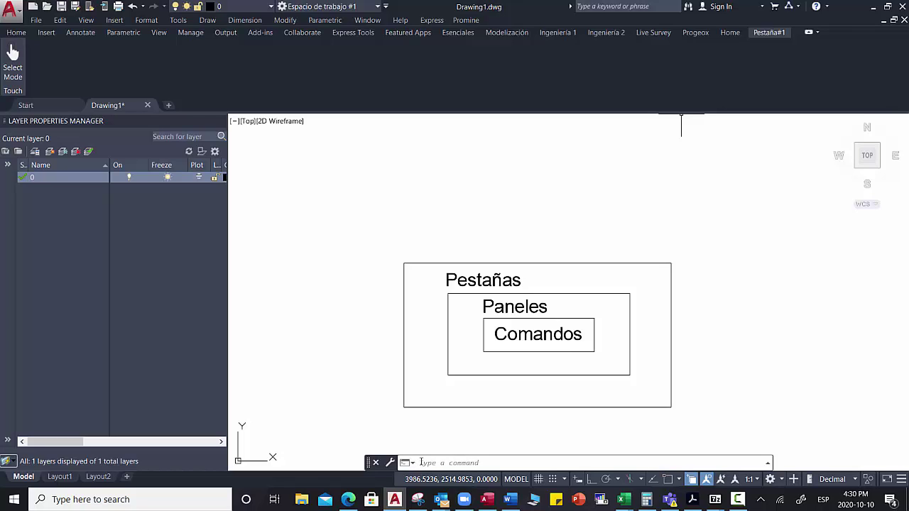
- Open the Customize User Interface editor with the CUI command and expand the ribbon's Panels branch in the customization tree
type("cui")
key("Return")
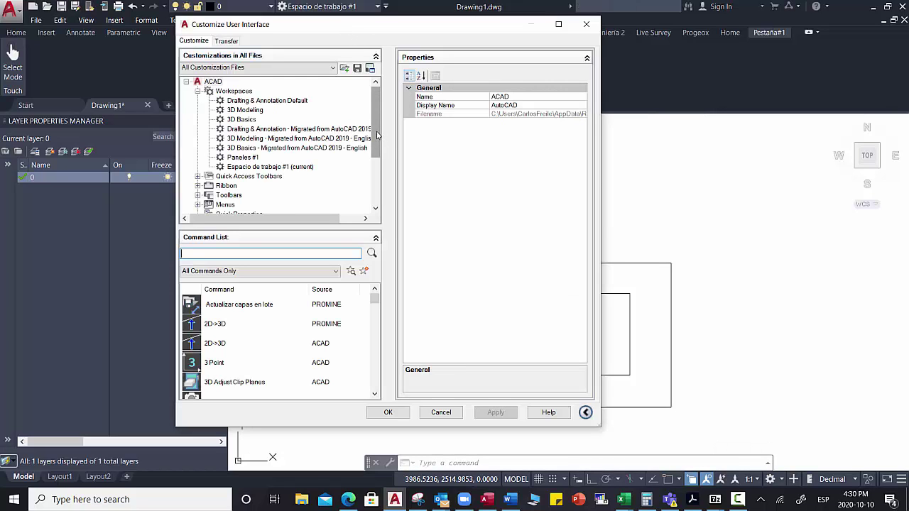
mouse_move(376, 135)
left_mouse_down()
mouse_move(377, 167)
mouse_move(376, 152)
left_mouse_up()
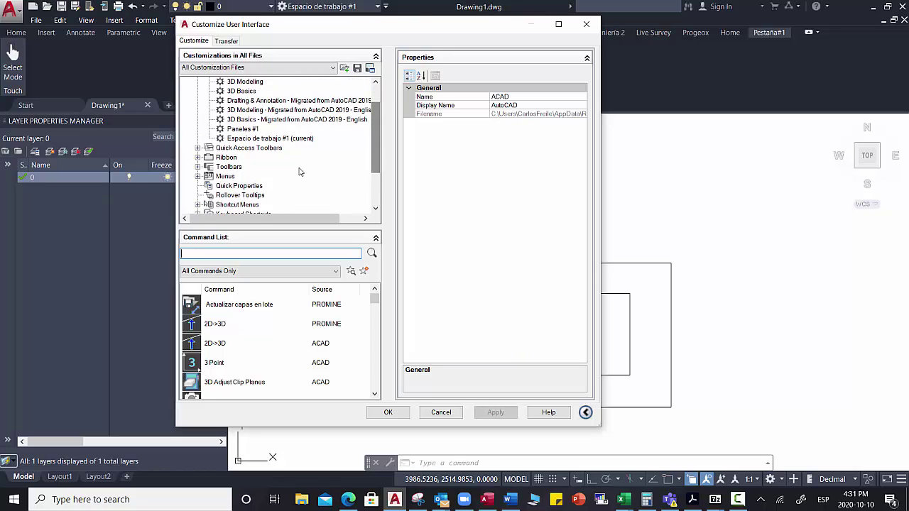
left_click(198, 157)
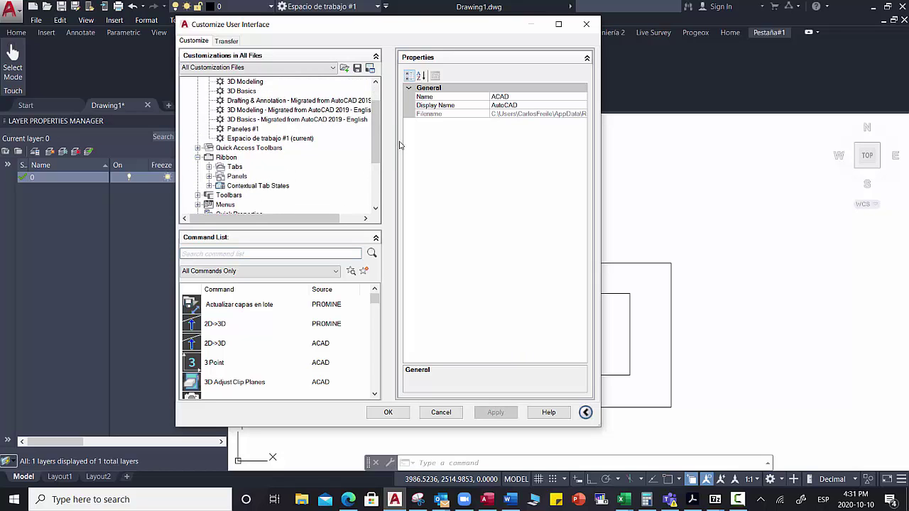
left_click(210, 177)
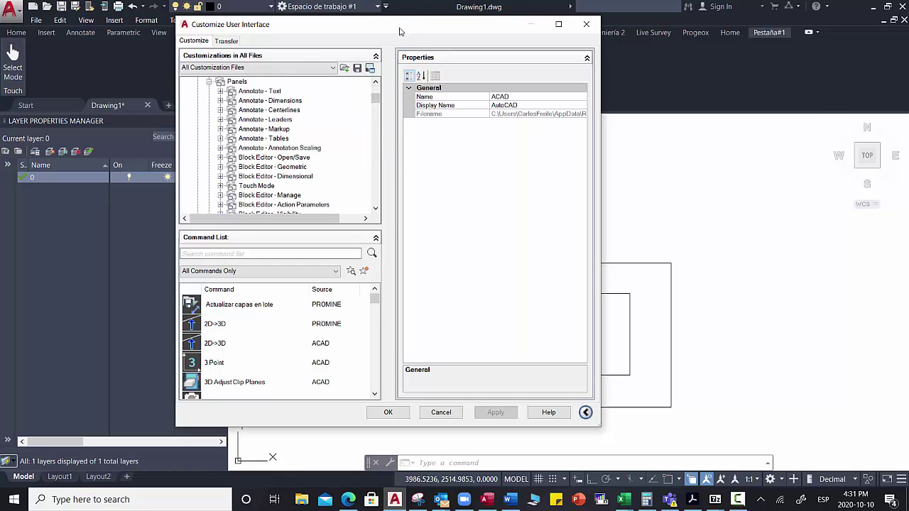
left_click_drag(405, 32, 449, 32)
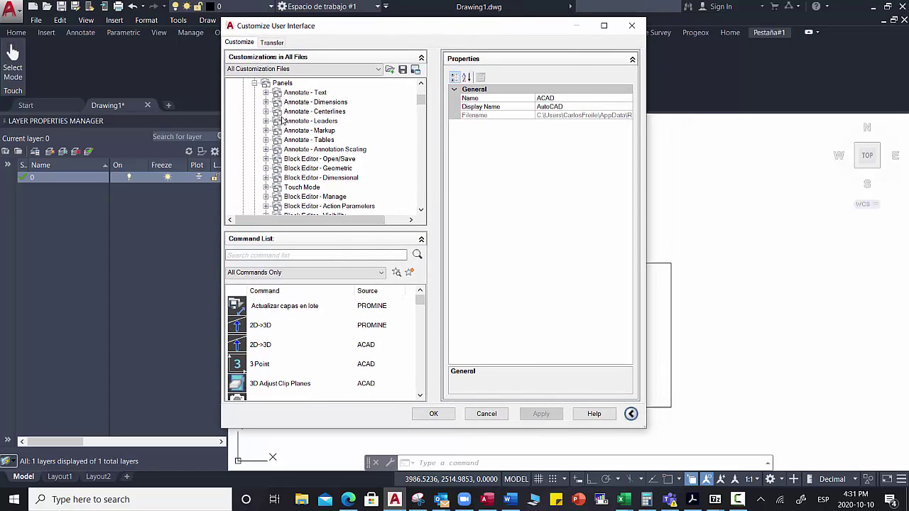
- Create a new ribbon panel named "Mis comandos" in the customization tree
mouse_move(426, 107)
left_mouse_down()
mouse_move(412, 161)
mouse_move(417, 95)
mouse_move(416, 114)
left_mouse_up()
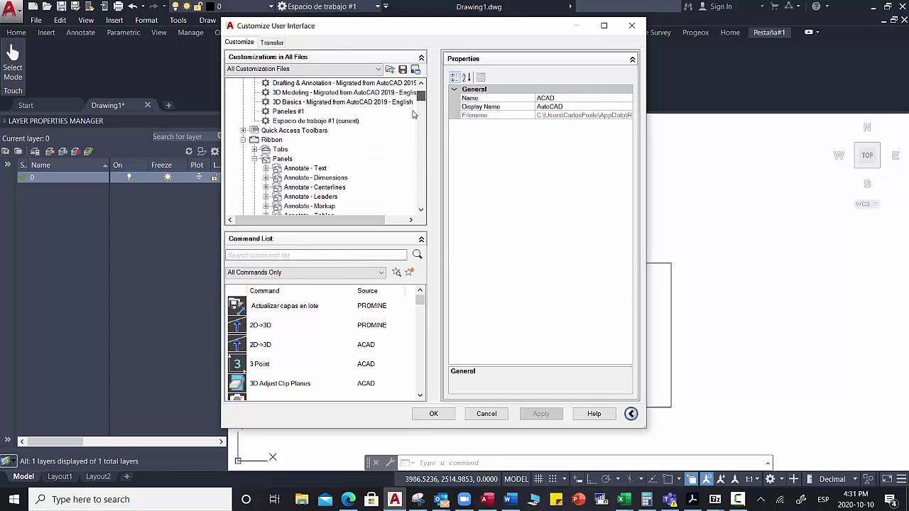
left_click(279, 159)
right_click(277, 160)
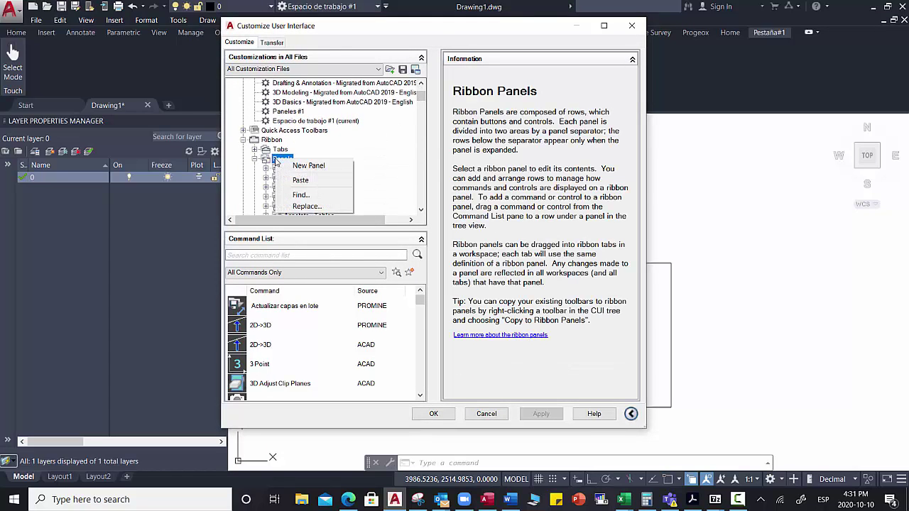
left_click(324, 169)
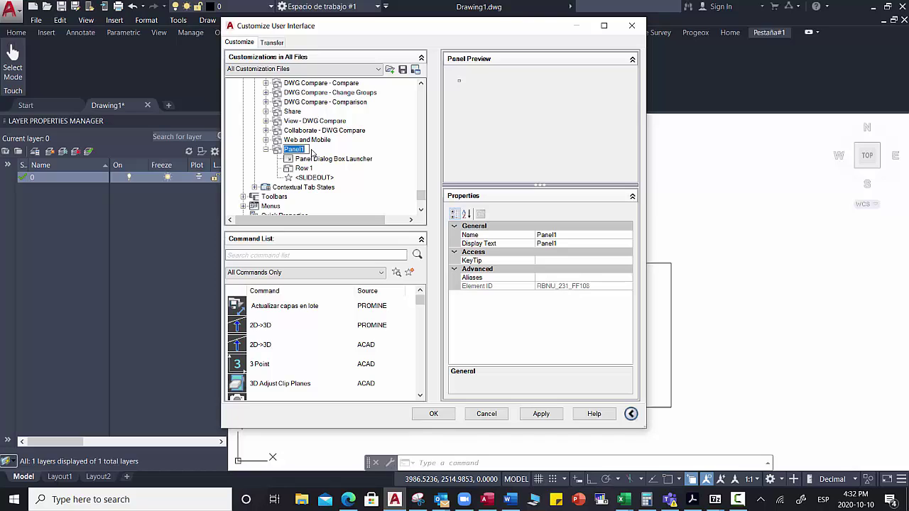
type("Mis comandos")
key("Return")
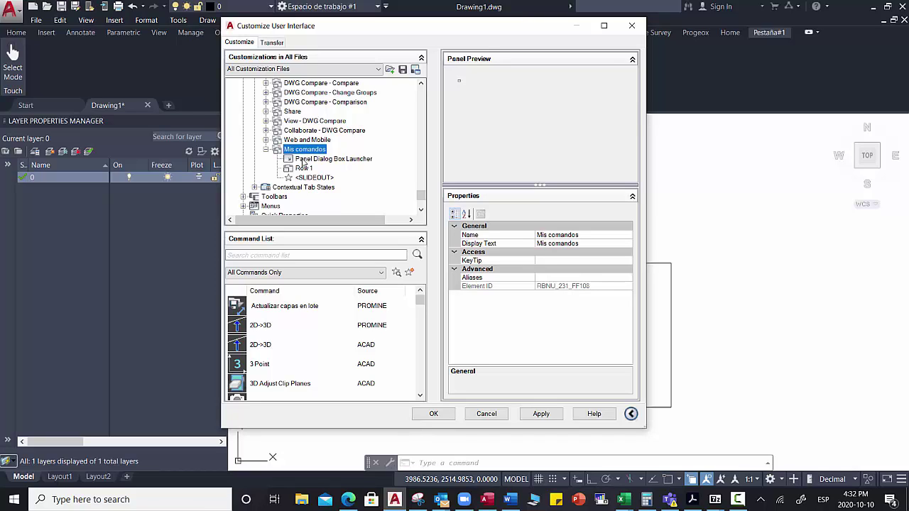
- Add two more rows below Row 1 in the Mis comandos panel, above the slideout
left_click(303, 169)
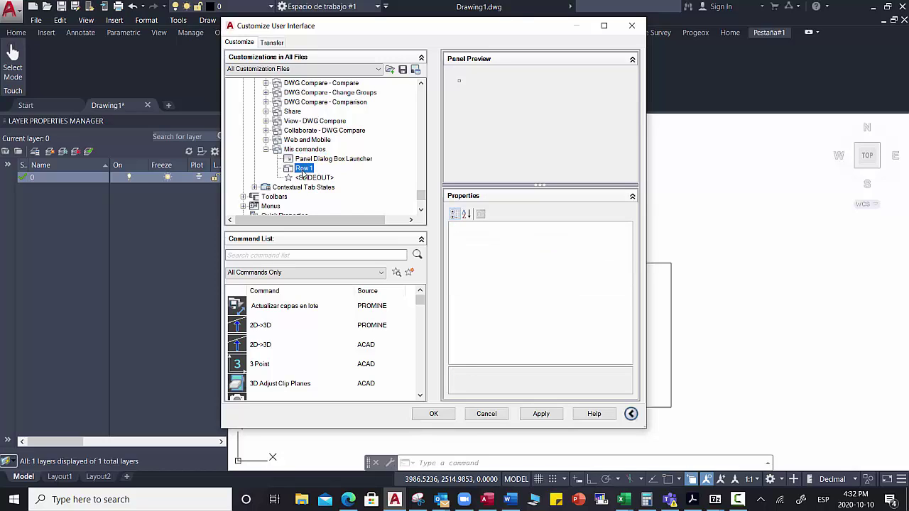
right_click(302, 174)
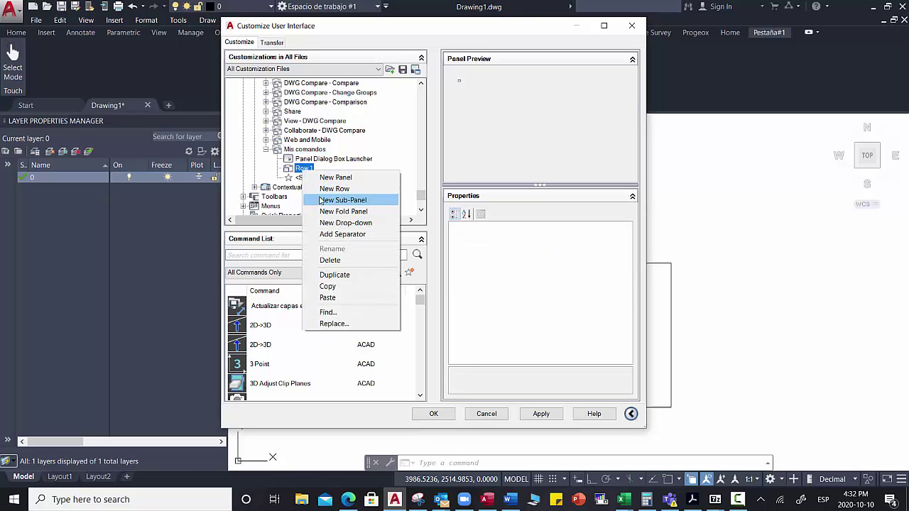
left_click(331, 190)
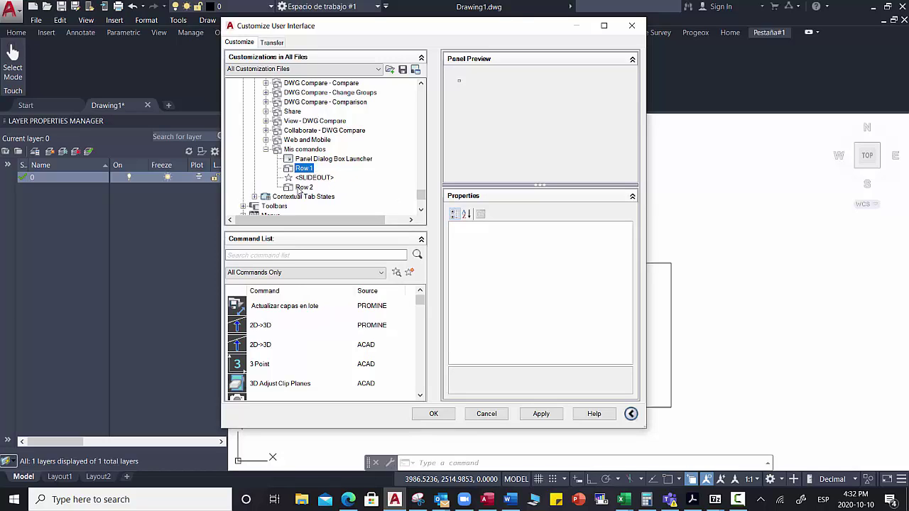
right_click(306, 179)
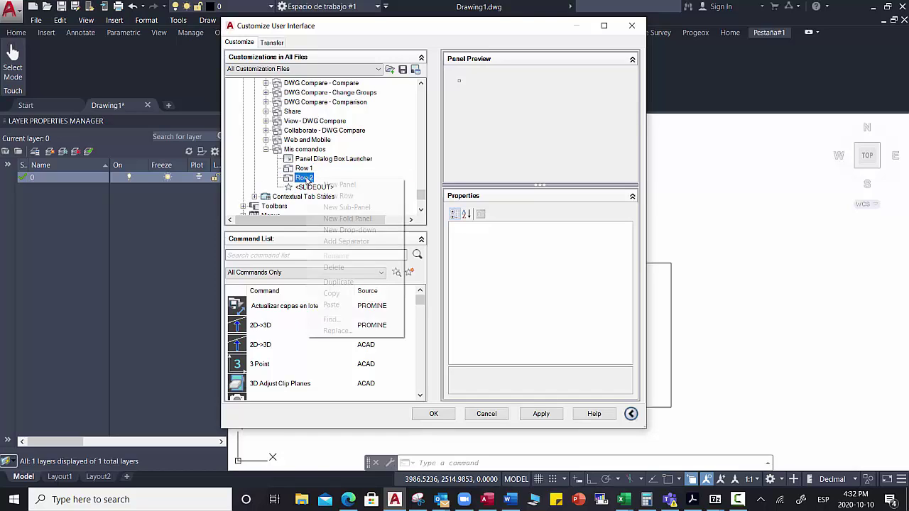
left_click(340, 196)
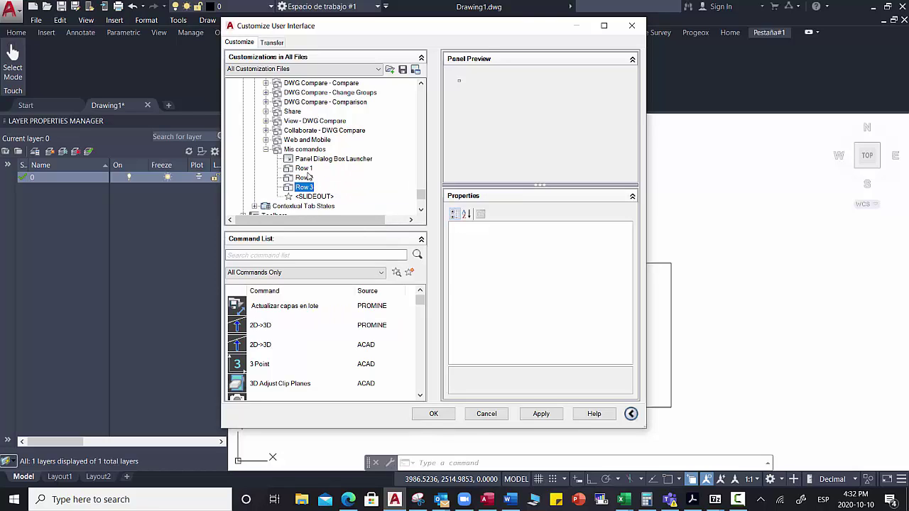
- Add the four commands from Actualizar capas through the ACAD version of Actualizar las escalas to Row 1 of the Mis comandos panel
scroll(327, 178, "down", 1)
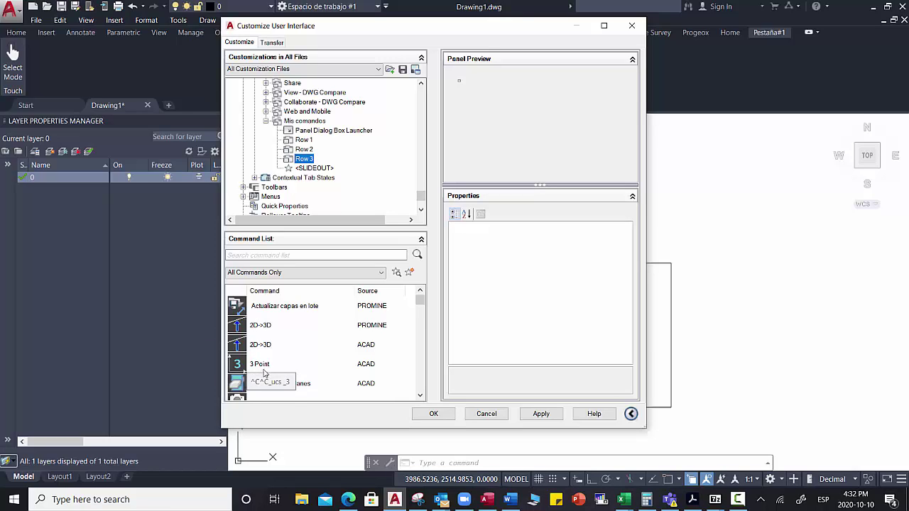
scroll(284, 369, "down", 1)
scroll(279, 370, "down", 1)
scroll(277, 368, "down", 1)
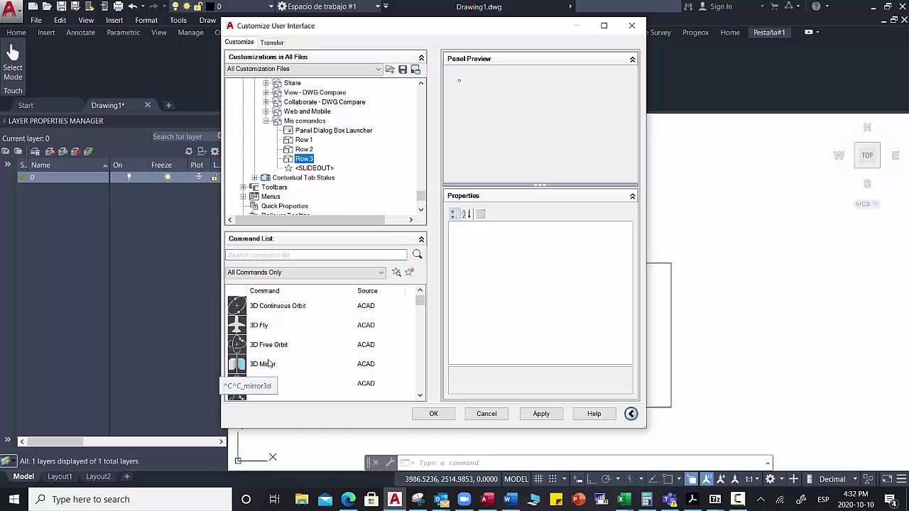
scroll(266, 355, "down", 6)
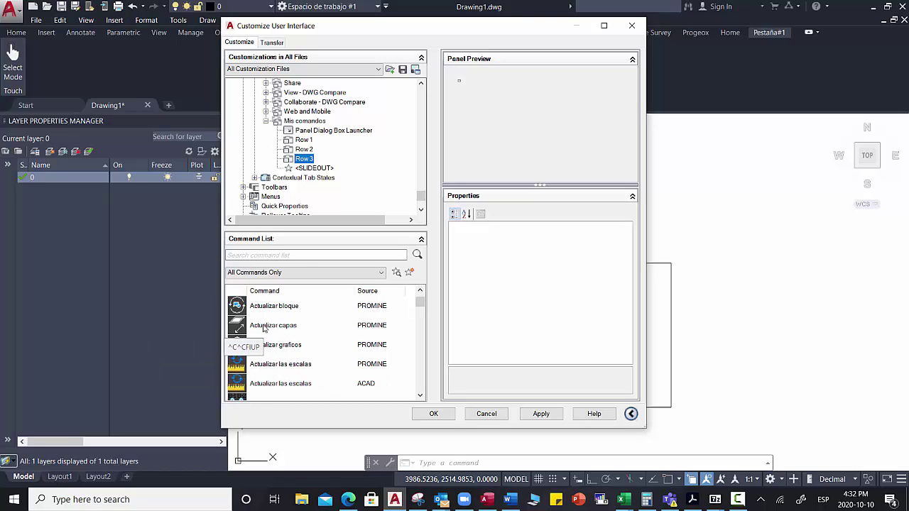
left_click(264, 327)
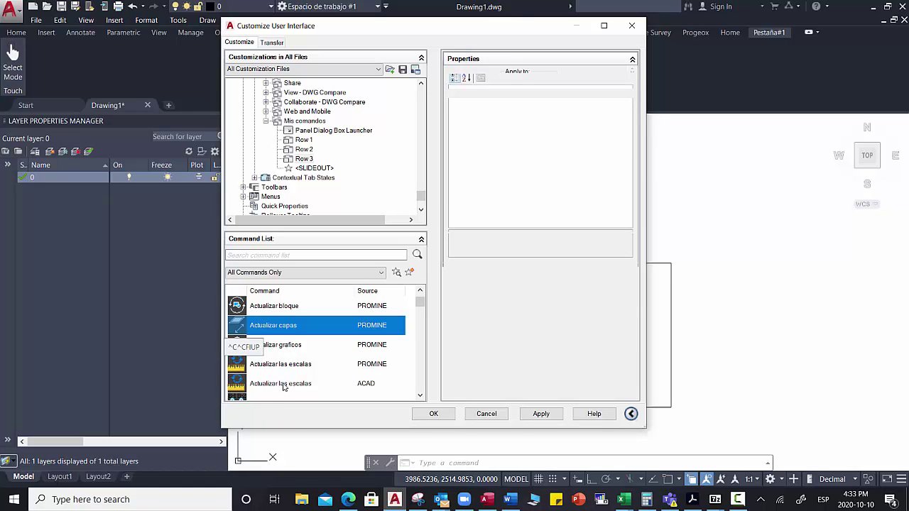
left_click(283, 388, "shift")
left_click_drag(283, 387, 310, 113)
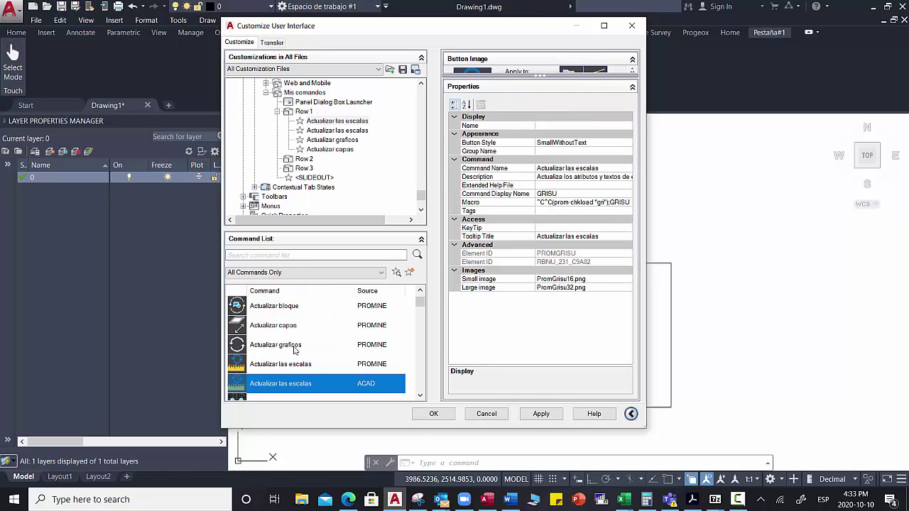
- Copy the range of commands from Actualizar las escalas through Agregar línea and paste it into Row 2 of the Mis comandos panel
scroll(315, 390, "down", 2)
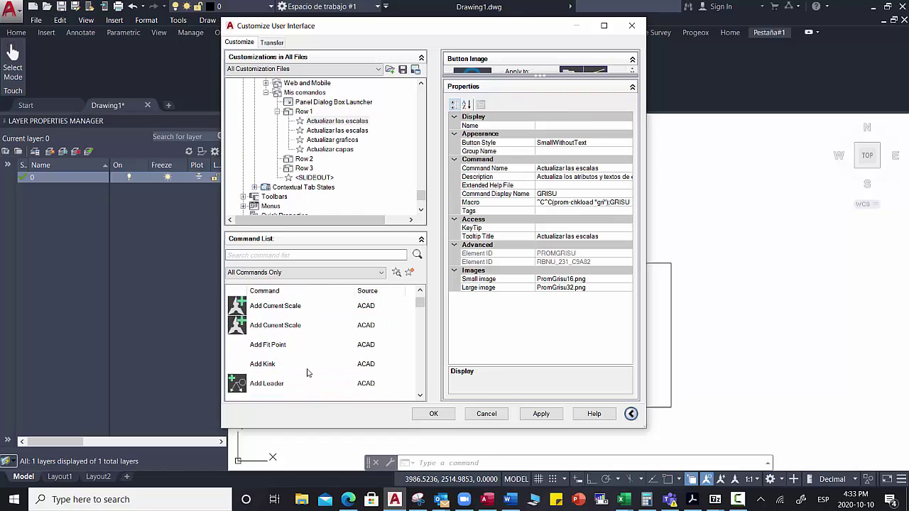
scroll(312, 385, "down", 5)
scroll(292, 359, "up", 3)
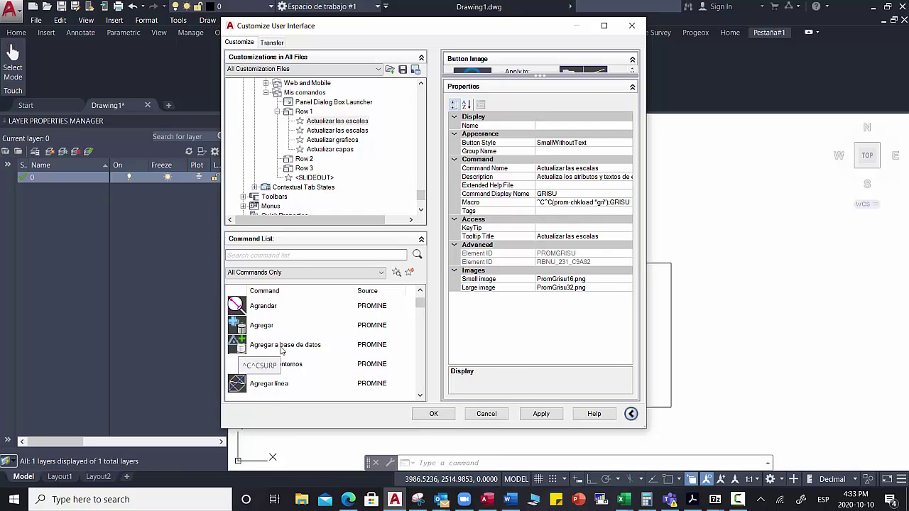
scroll(270, 334, "down", 2)
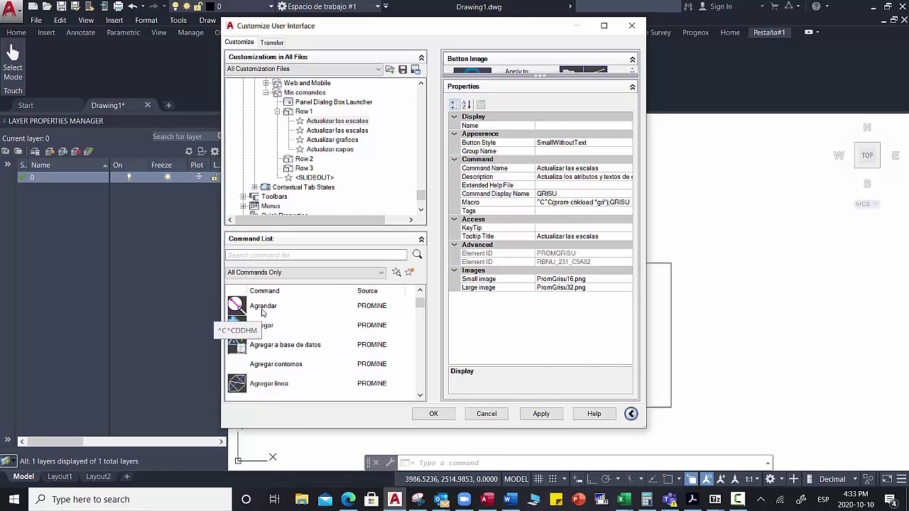
left_click(265, 310)
left_click(268, 379, "shift")
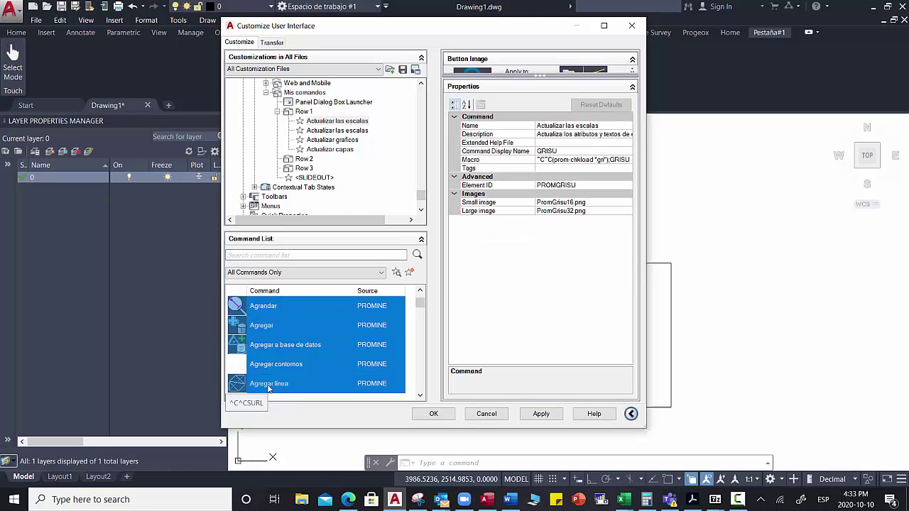
right_click(272, 346)
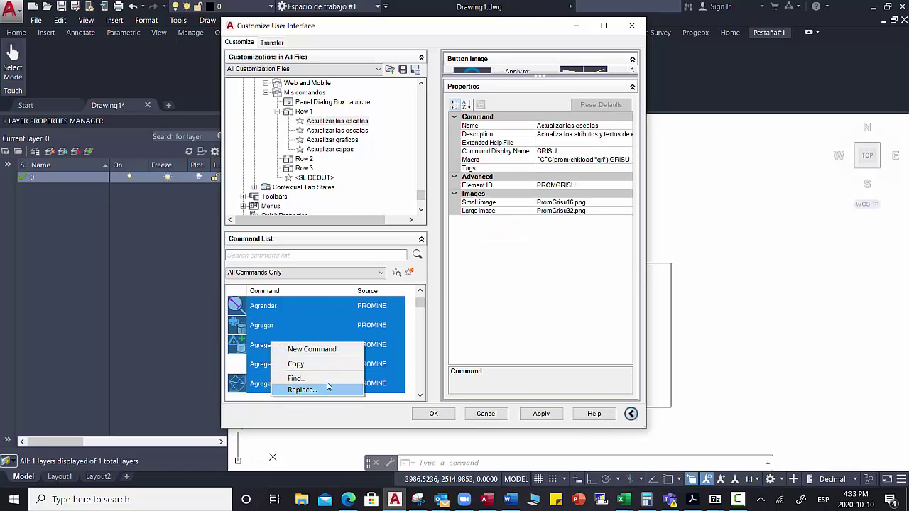
left_click(321, 365)
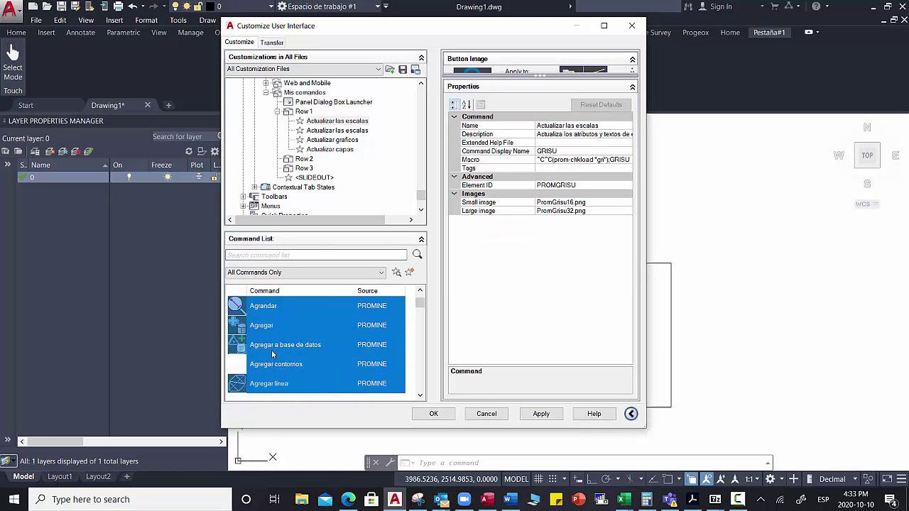
left_click(310, 163)
right_click(309, 163)
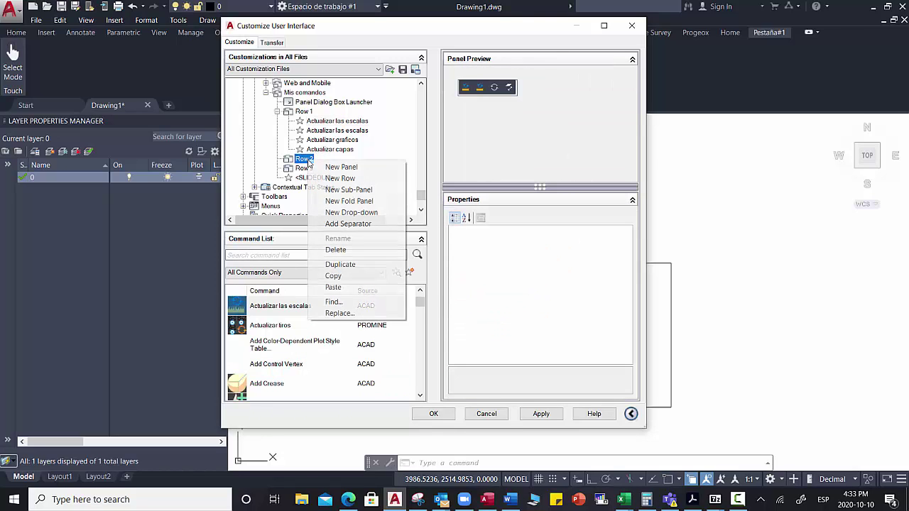
left_click(333, 287)
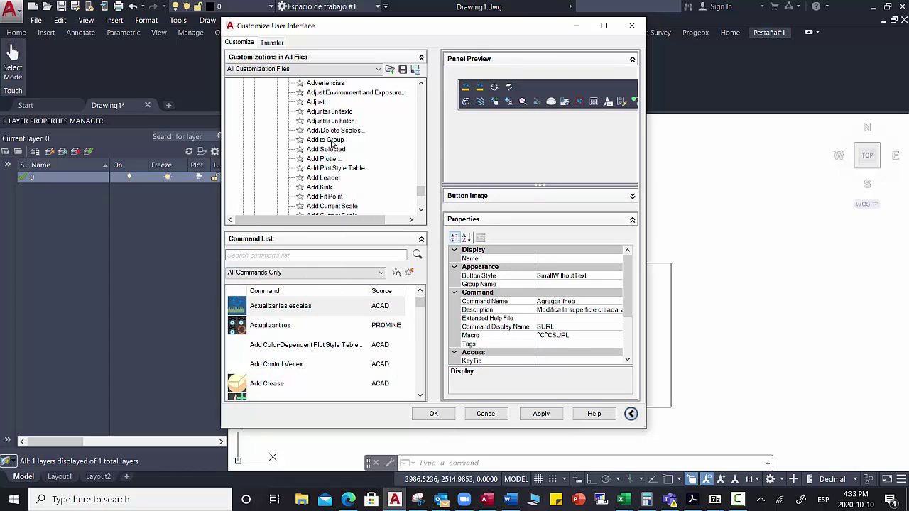
scroll(333, 145, "up", 5)
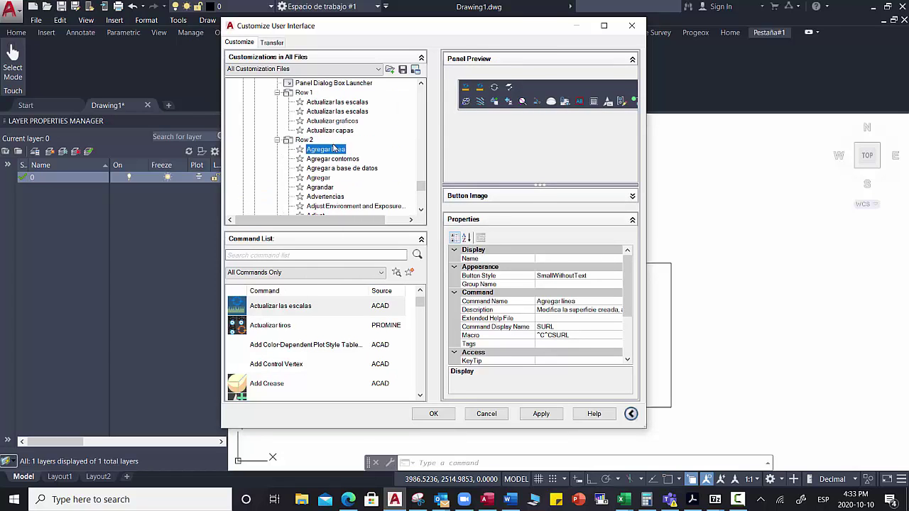
- Add the four commands from Advertencias through Agregar a base de datos to Row 3 of the Mis comandos panel
scroll(334, 157, "down", 5)
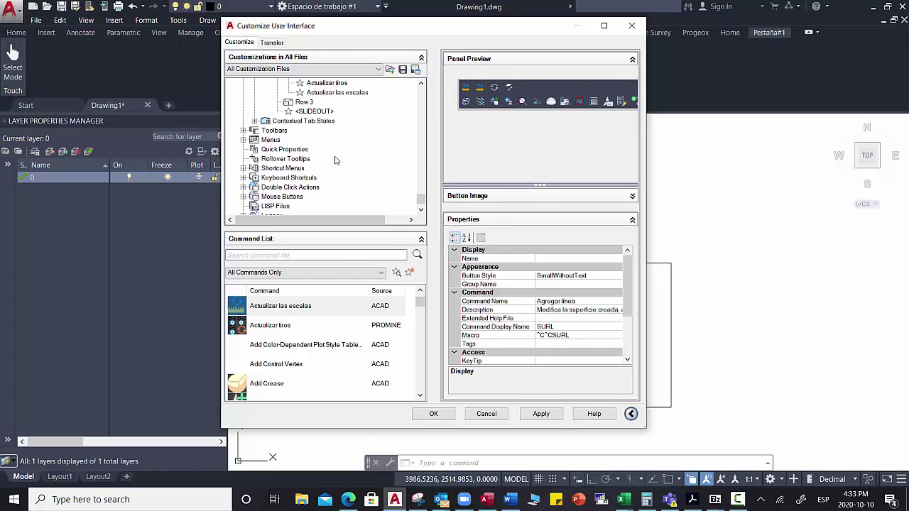
scroll(303, 354, "down", 2)
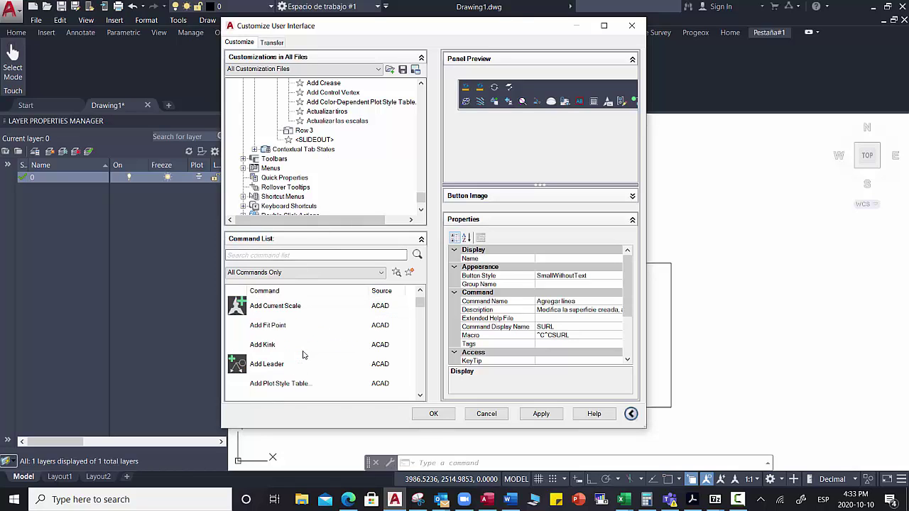
scroll(303, 354, "down", 3)
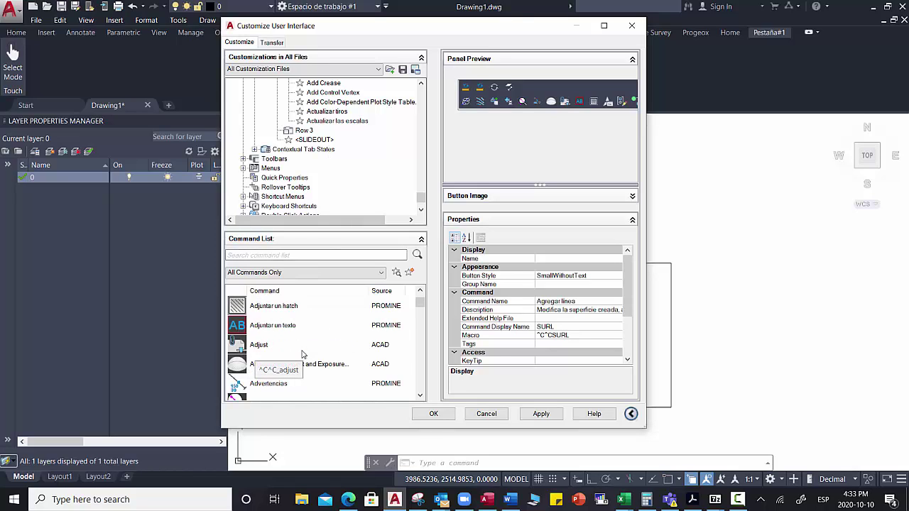
scroll(303, 354, "down", 1)
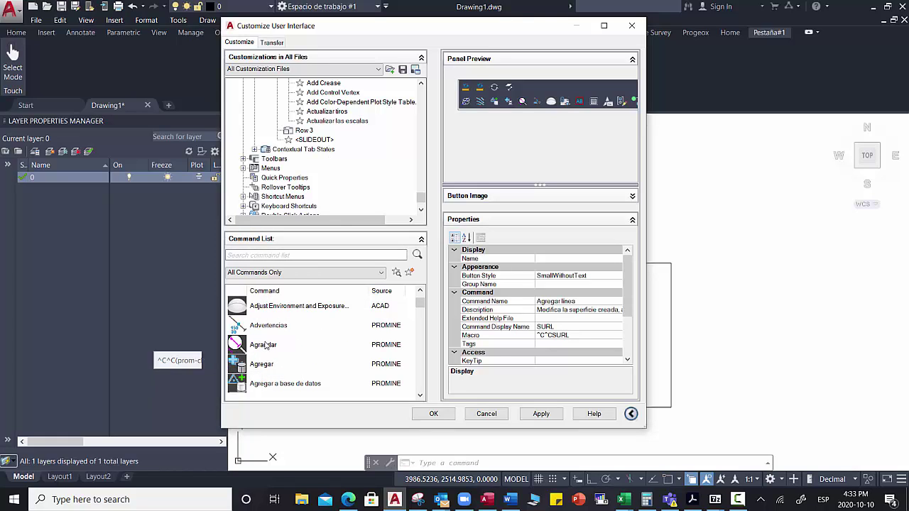
left_click(267, 347)
left_click(270, 384)
left_click(270, 326, "shift")
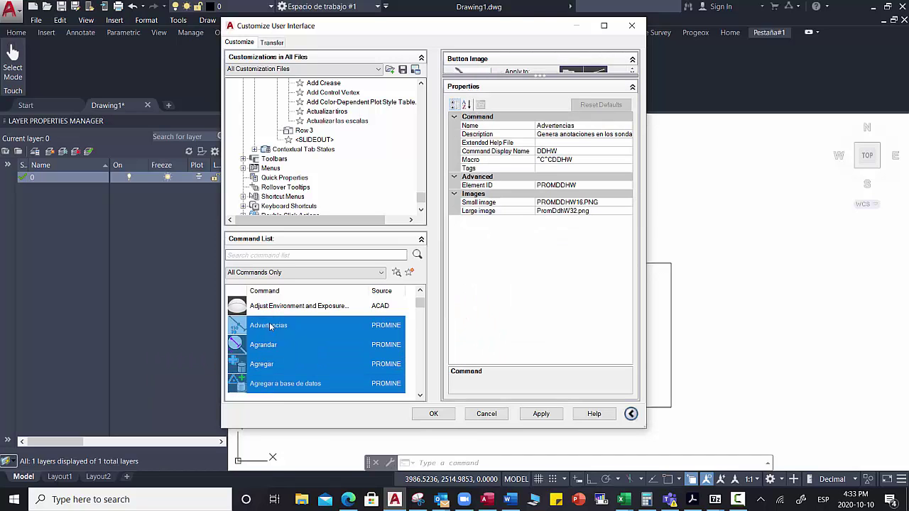
left_click_drag(274, 325, 302, 138)
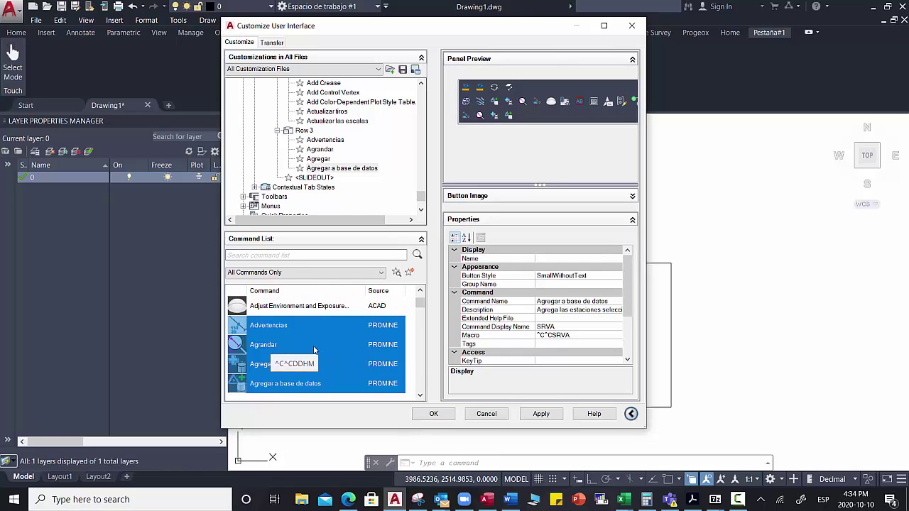
- Add the five commands from Ajustar fechas through Alinear vistas to Row 3 of the Mis comandos panel, before Advertencias
scroll(315, 350, "down", 2)
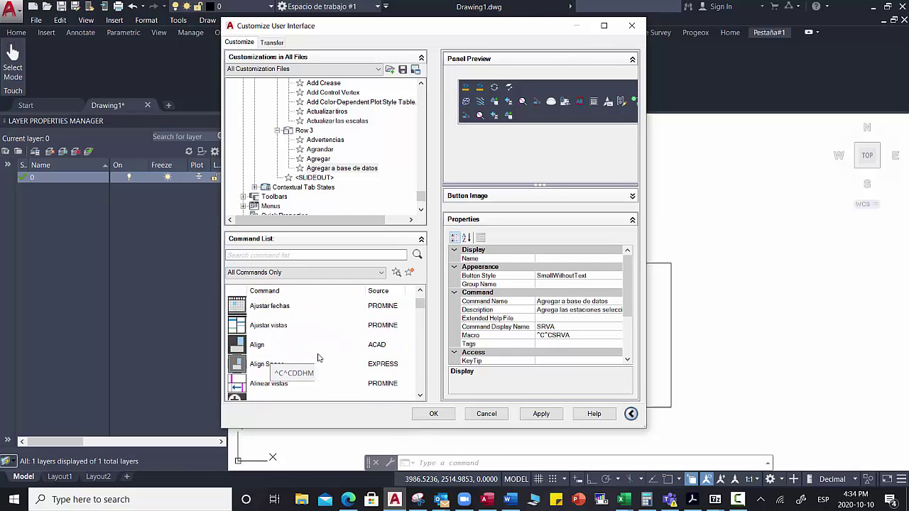
left_click(267, 306)
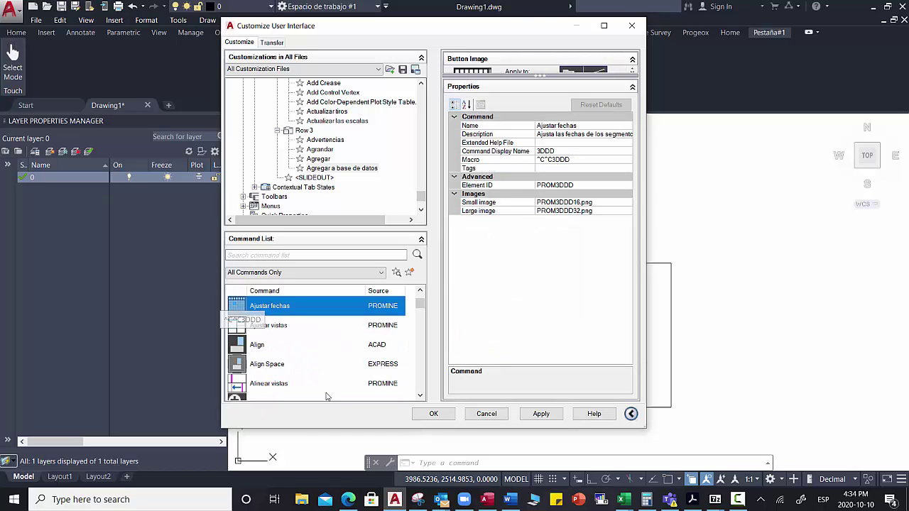
left_click(274, 386, "shift")
left_click_drag(270, 306, 334, 150)
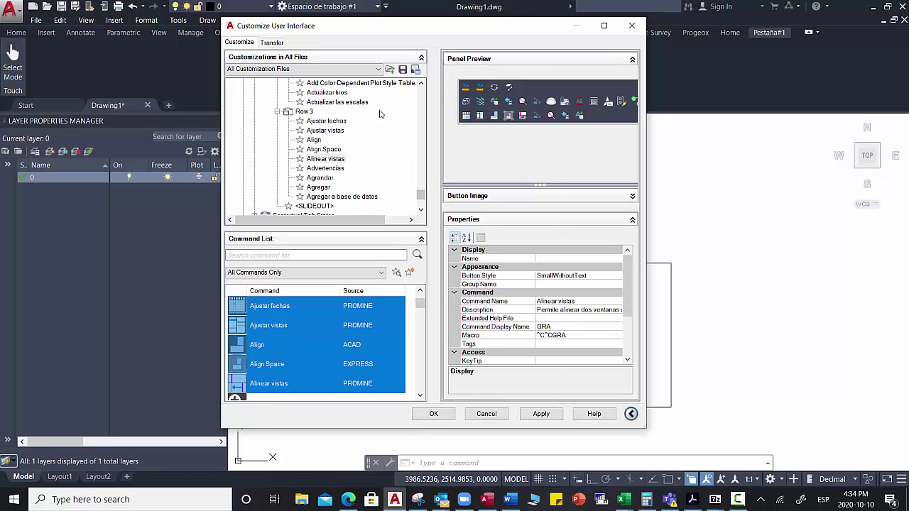
- Search the command list for "cut" and add the Cut command at the start of Row 1 of Mis comandos
scroll(420, 83, "up", 2)
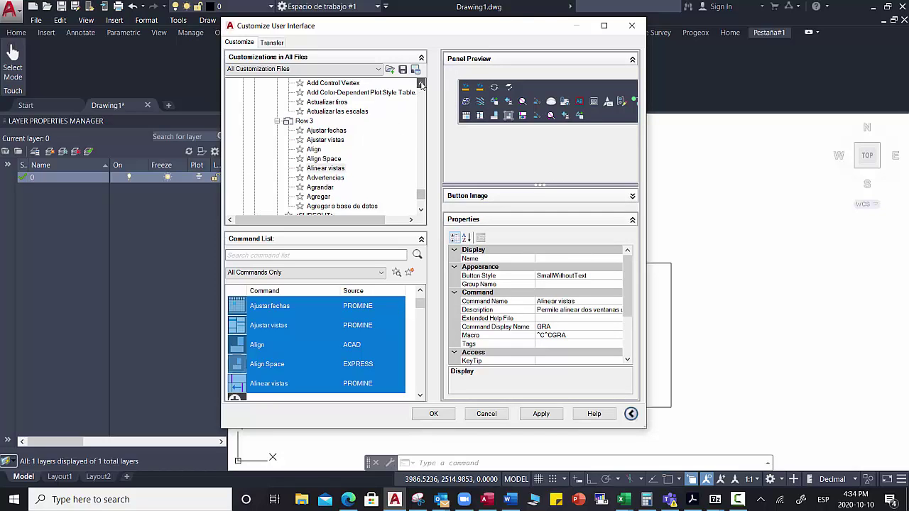
left_click(311, 150)
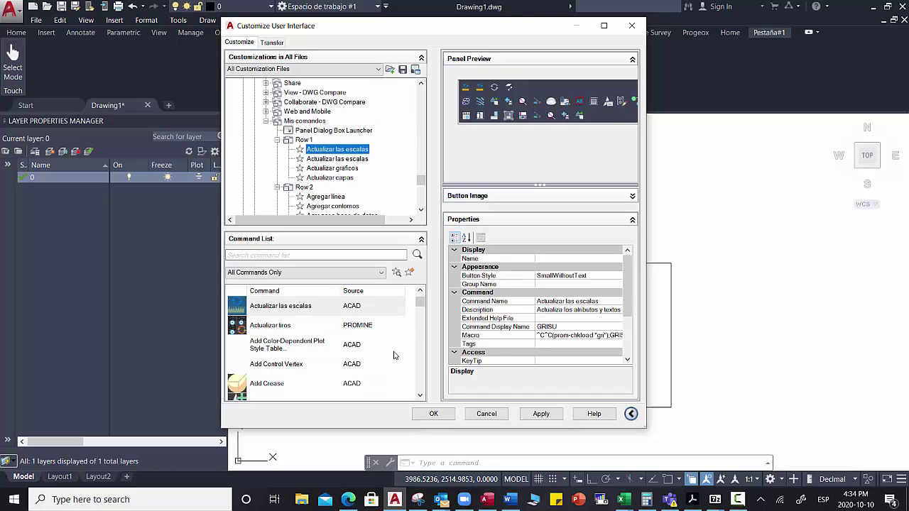
scroll(365, 381, "down", 5)
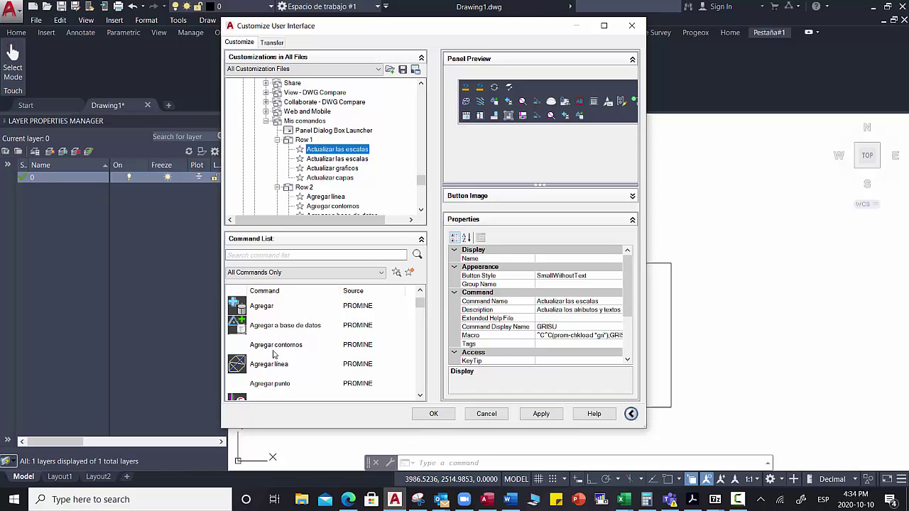
left_click(254, 254)
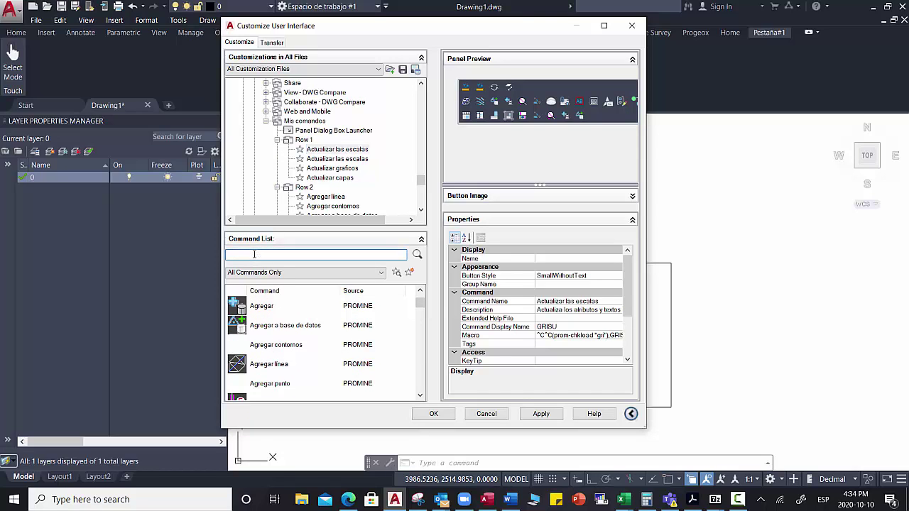
type("cut")
left_click(260, 307)
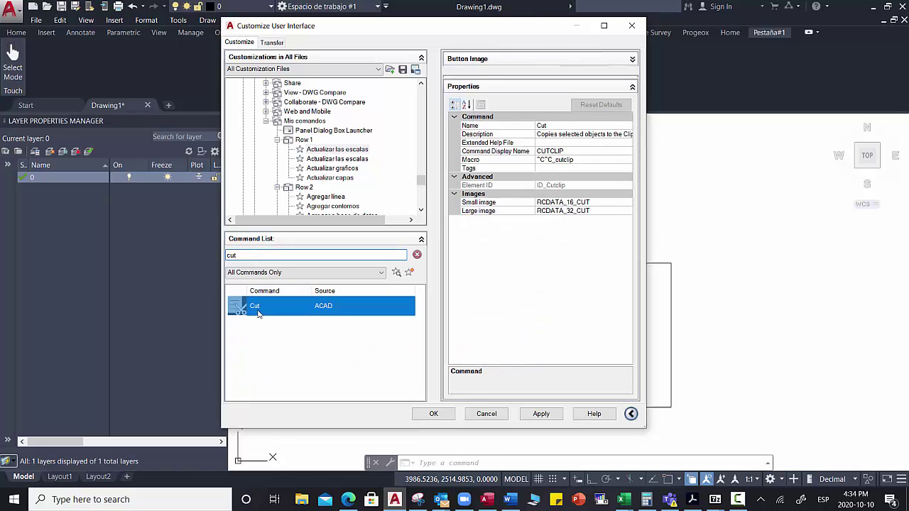
left_click_drag(262, 307, 301, 150)
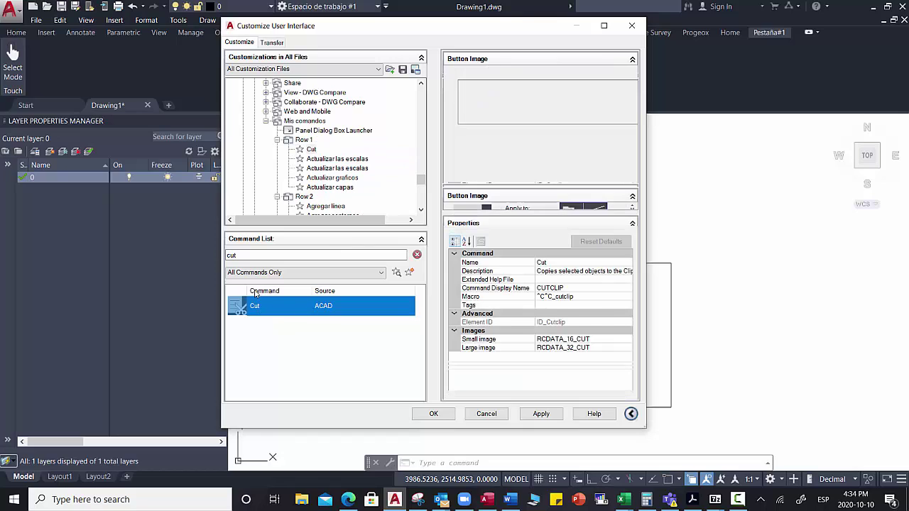
- Clear the command search and add the five commands from Ver información through Verificar Malla to Row 1, before Cut
left_click(246, 255)
key("BackSpace")
key("BackSpace")
key("BackSpace")
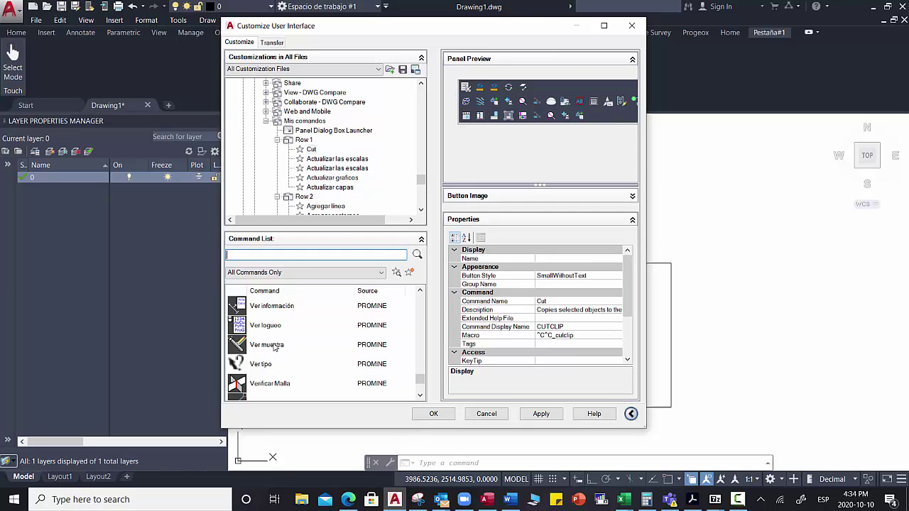
left_click(274, 347, "shift")
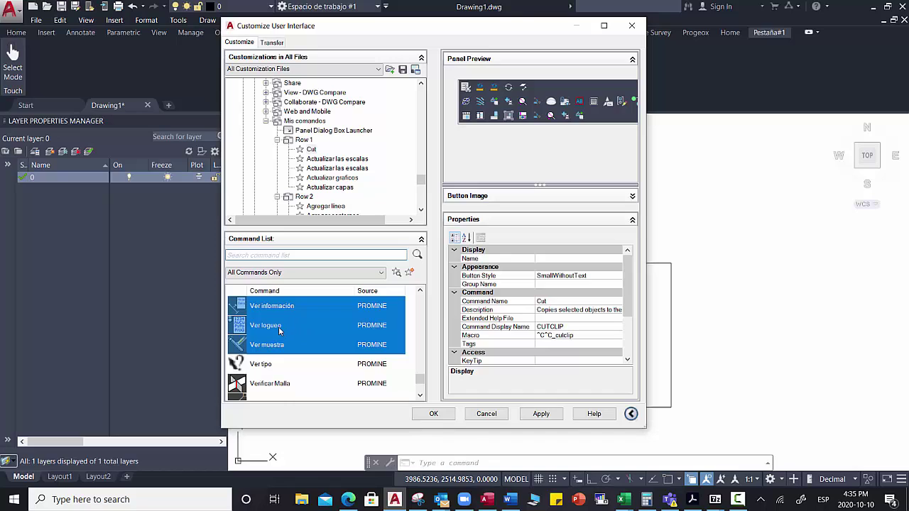
left_click(270, 383, "shift")
left_click_drag(269, 384, 327, 151)
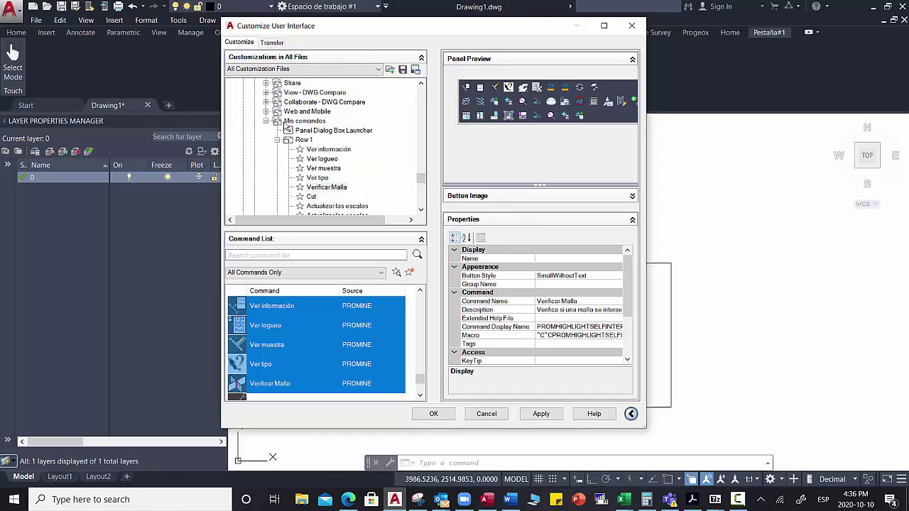
- Copy the Mis comandos panel and paste it into the Pestaña#1 ribbon tab
left_click(296, 122)
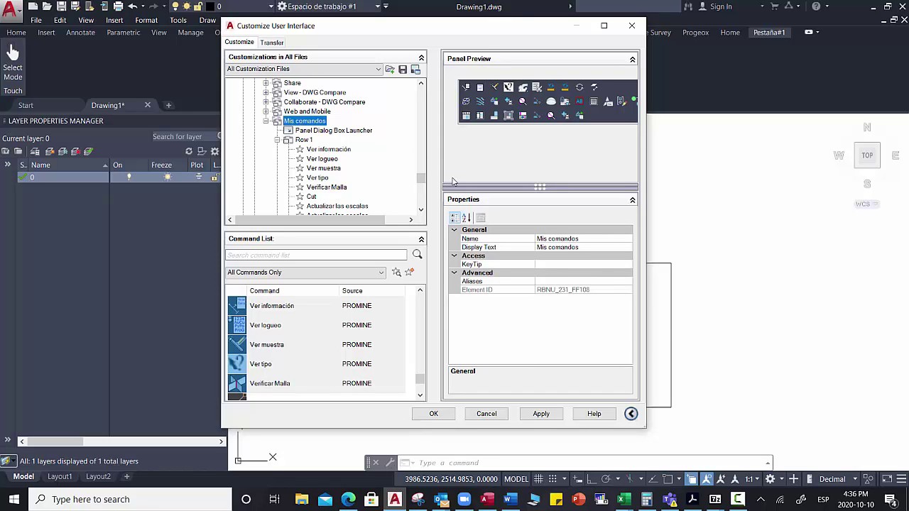
right_click(307, 124)
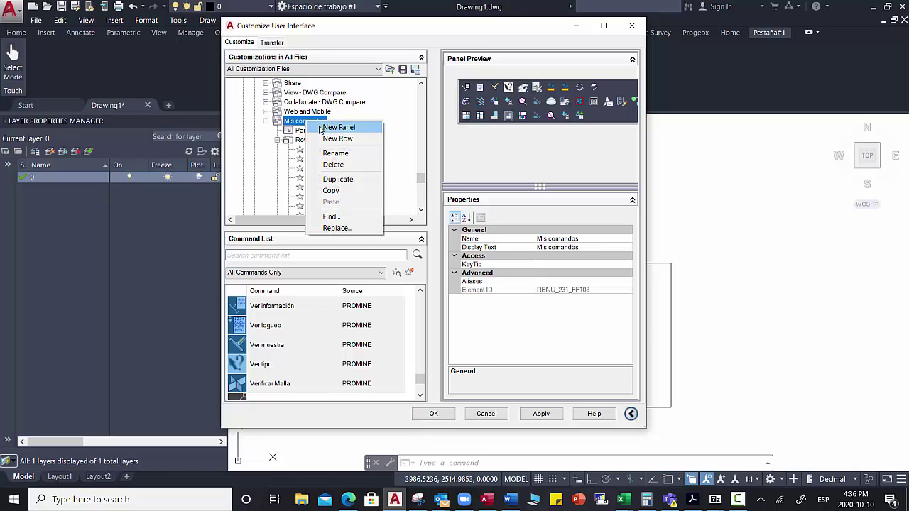
left_click(331, 191)
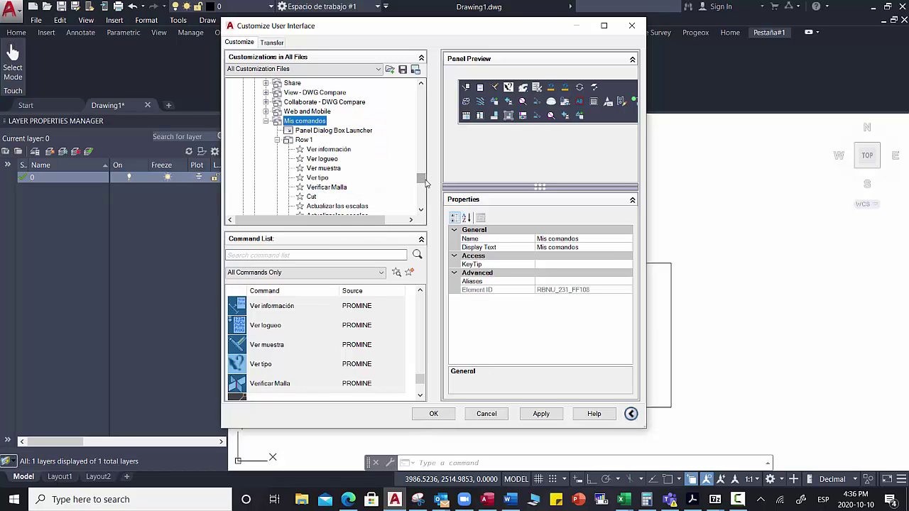
mouse_move(425, 182)
left_mouse_down()
mouse_move(421, 98)
mouse_move(422, 199)
mouse_move(421, 115)
left_mouse_up()
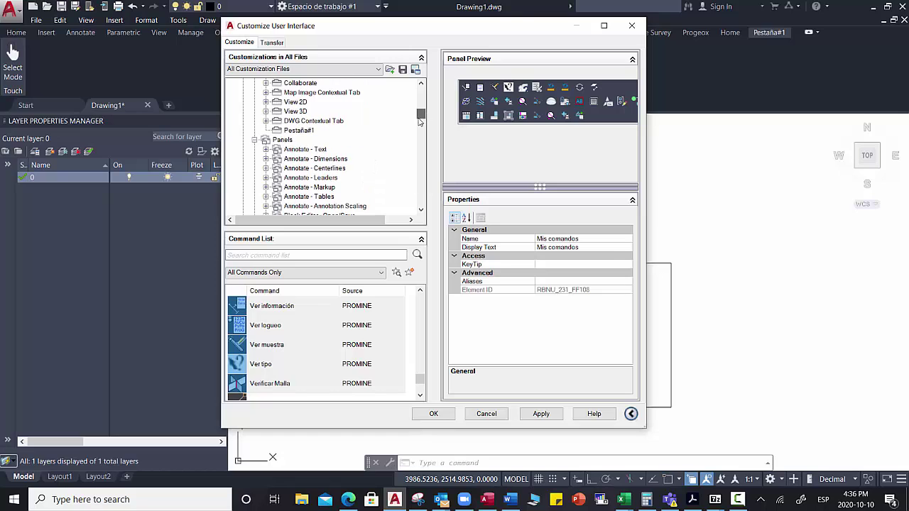
left_click(302, 131)
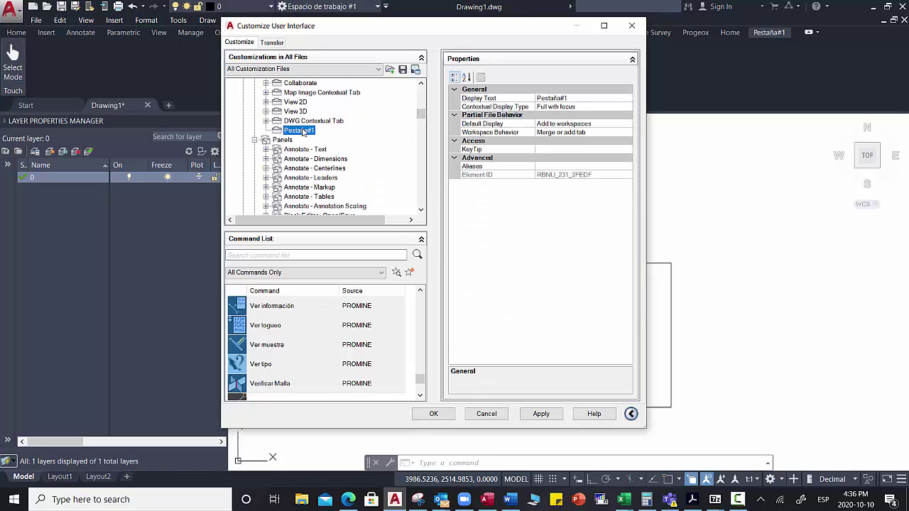
right_click(303, 132)
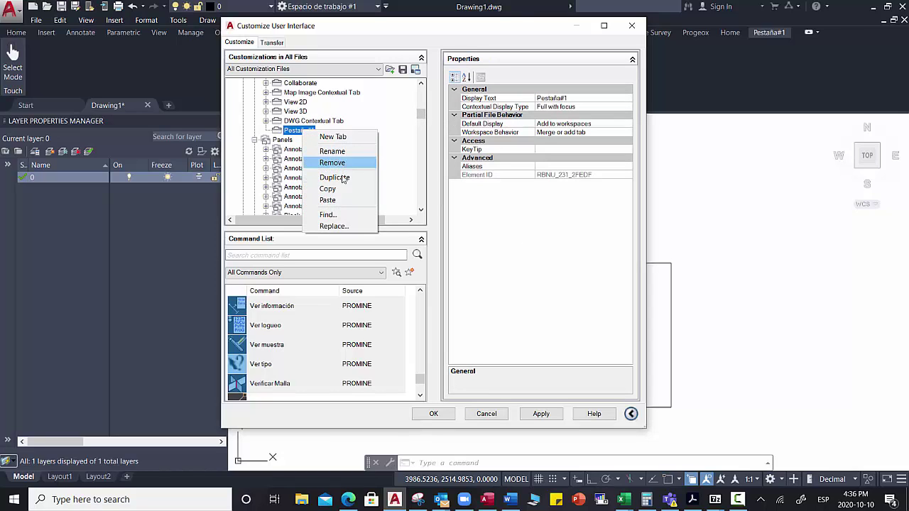
left_click(327, 200)
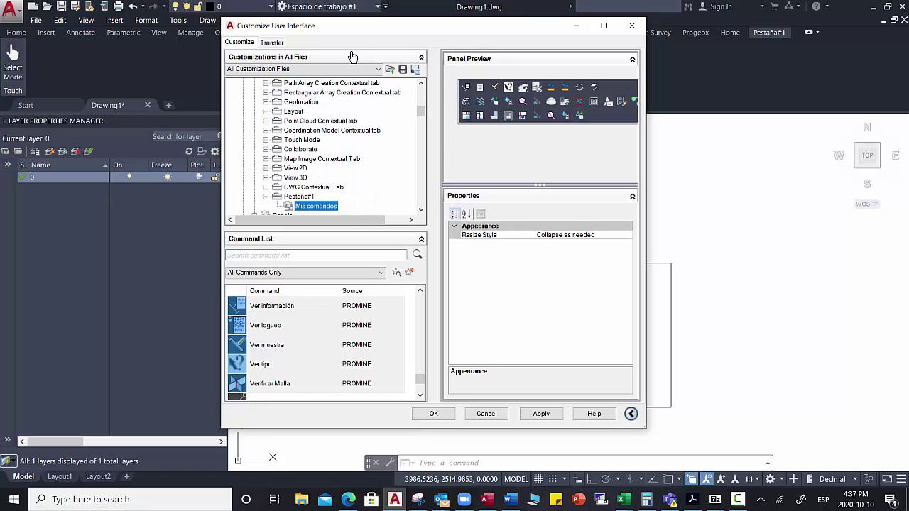
- Add the existing Annotate - Dimensions panel to the Pestaña#1 tab, above Mis comandos
left_click_drag(346, 31, 341, 26)
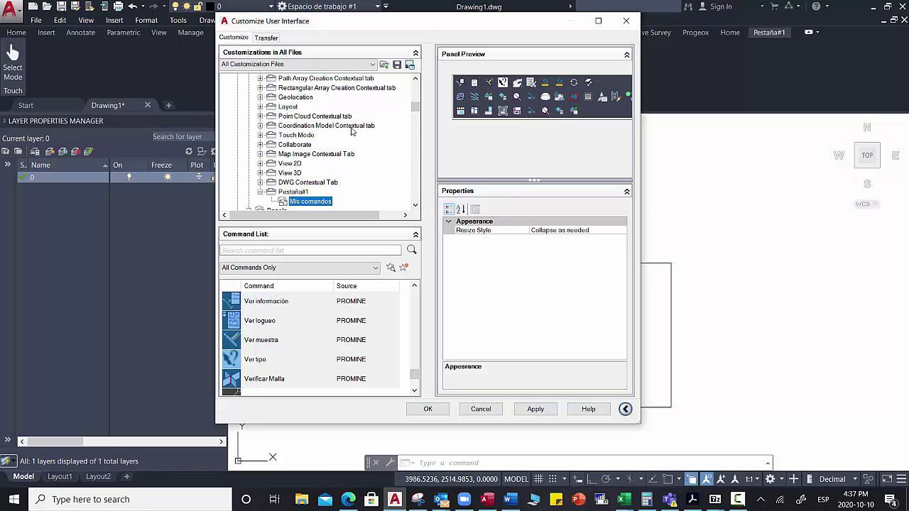
left_click(416, 206)
left_click(416, 206)
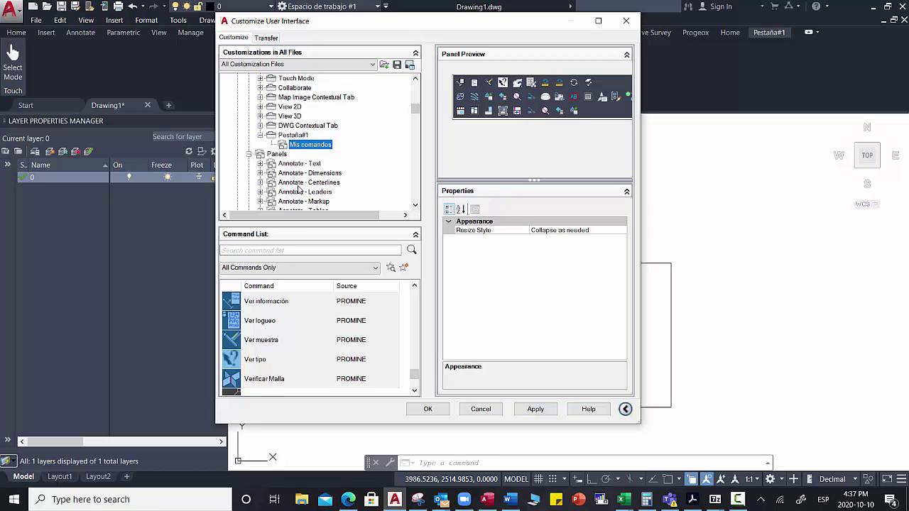
scroll(300, 203, "down", 1)
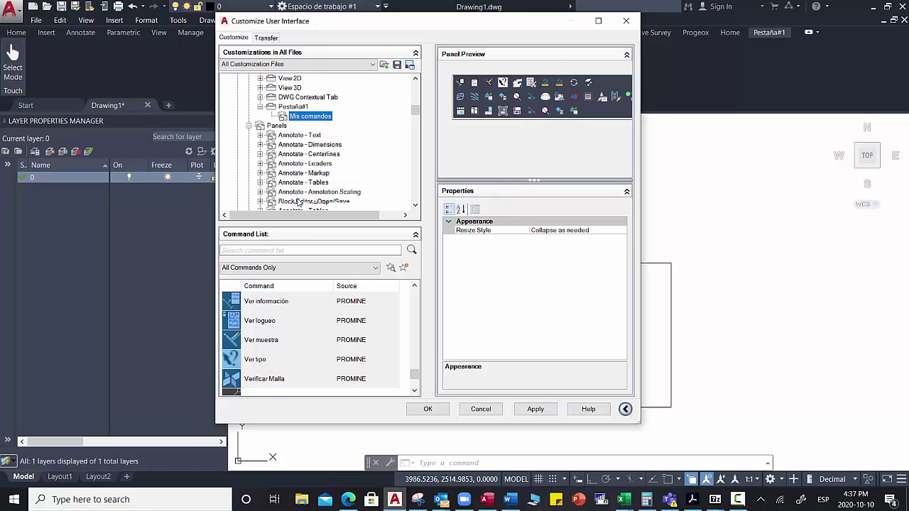
scroll(289, 199, "down", 1)
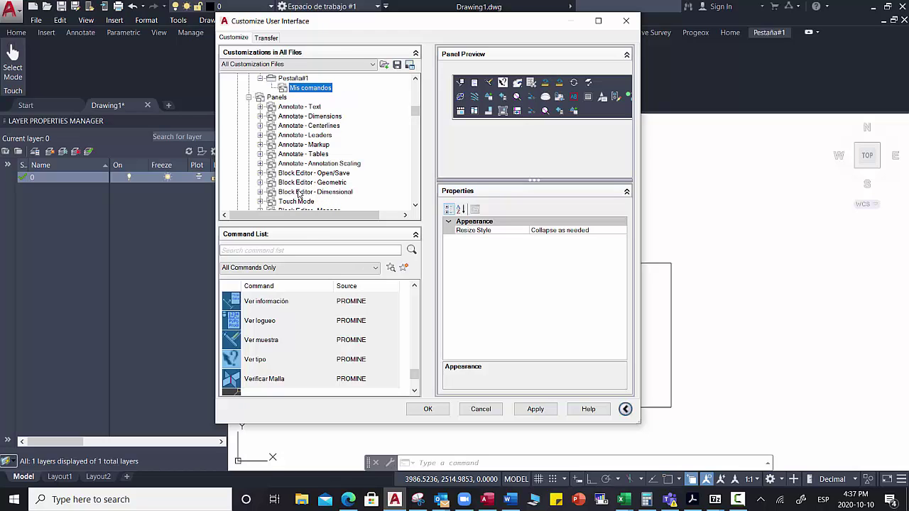
scroll(297, 175, "up", 1)
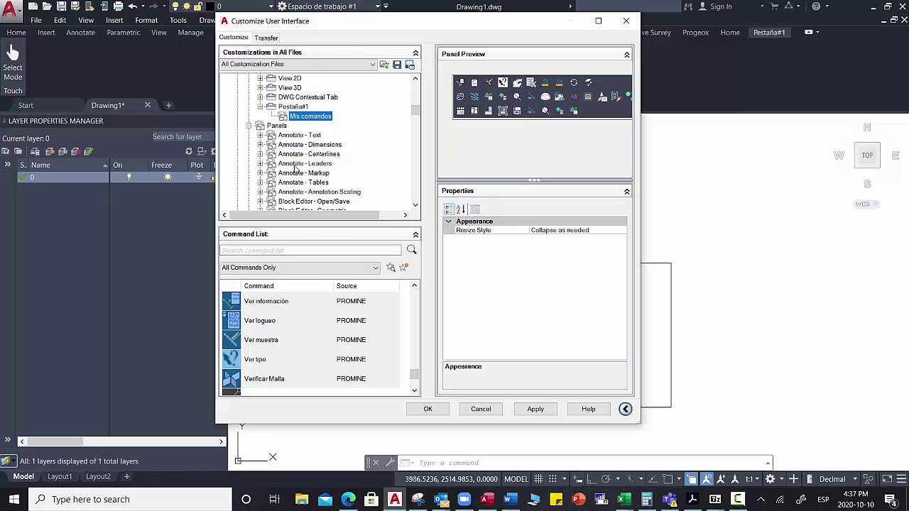
scroll(296, 168, "up", 1)
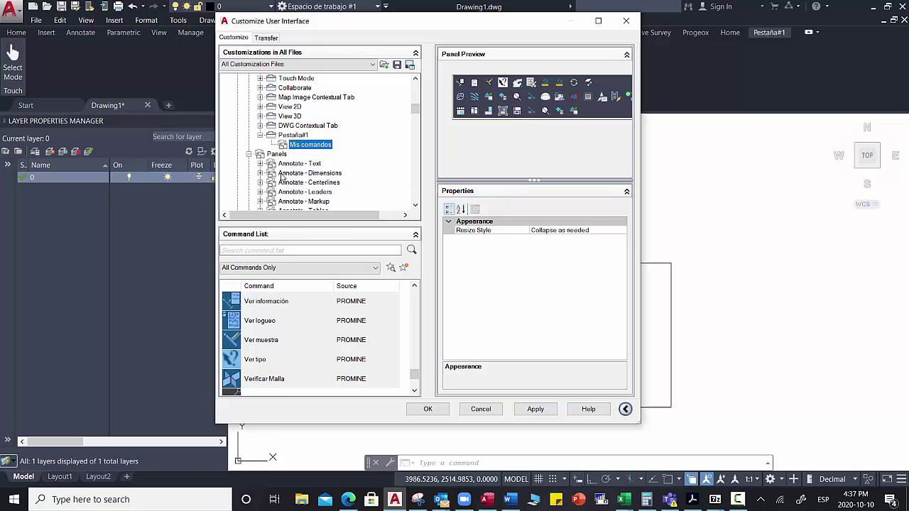
left_click_drag(282, 176, 301, 148)
- Copy the existing Block Editor - Close panel and paste it into the Pestaña#1 ribbon tab
scroll(298, 177, "down", 5)
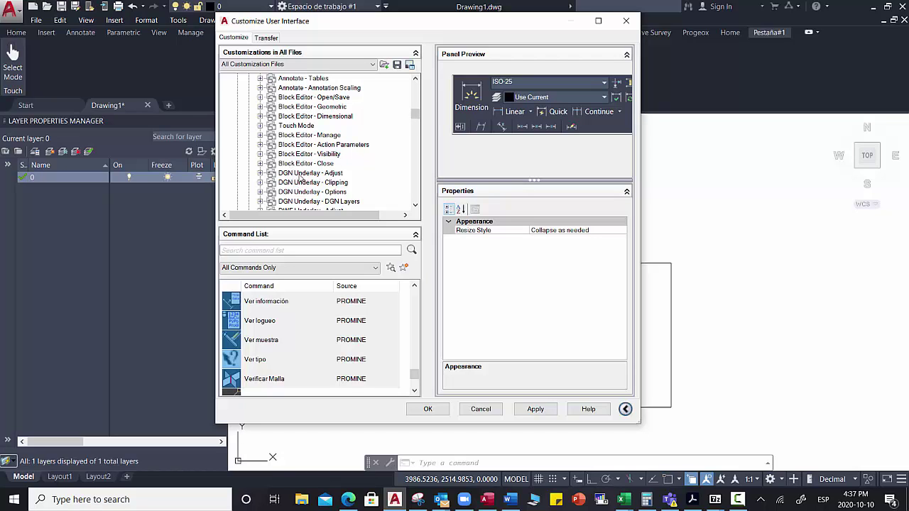
left_click(295, 164)
right_click(295, 165)
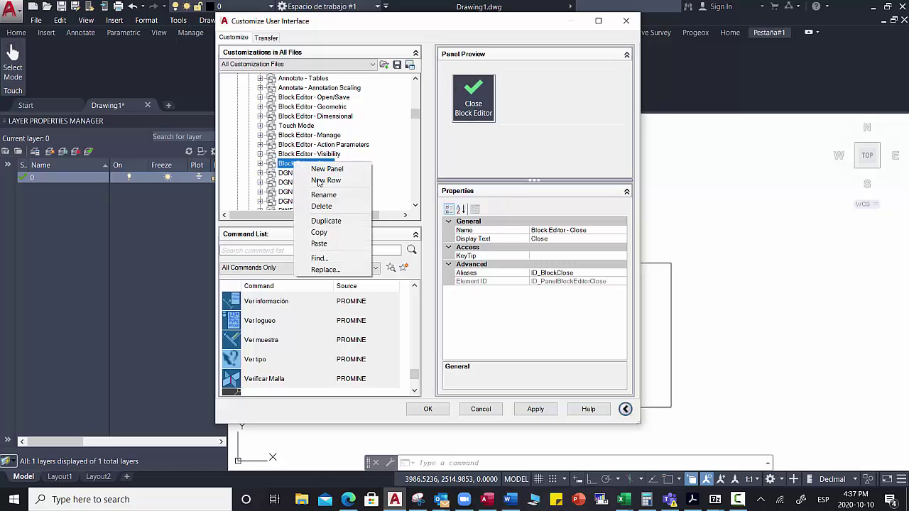
left_click(324, 238)
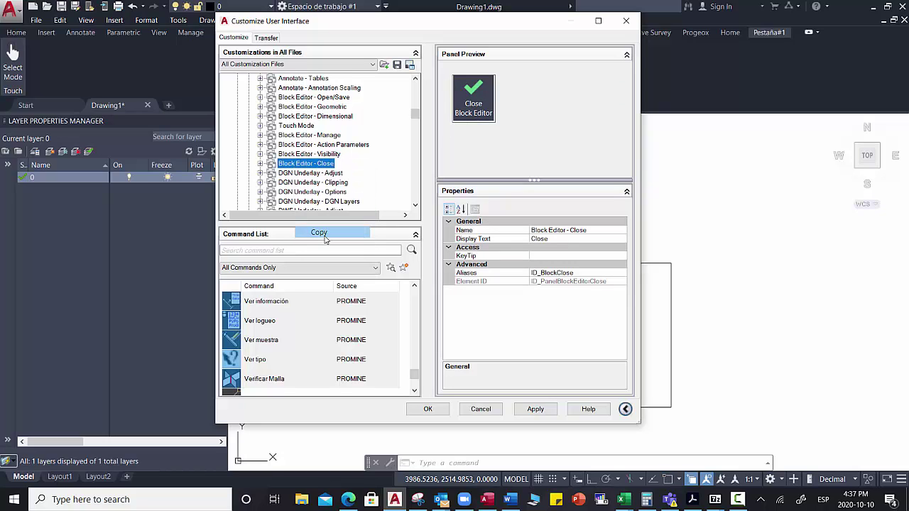
scroll(301, 142, "up", 4)
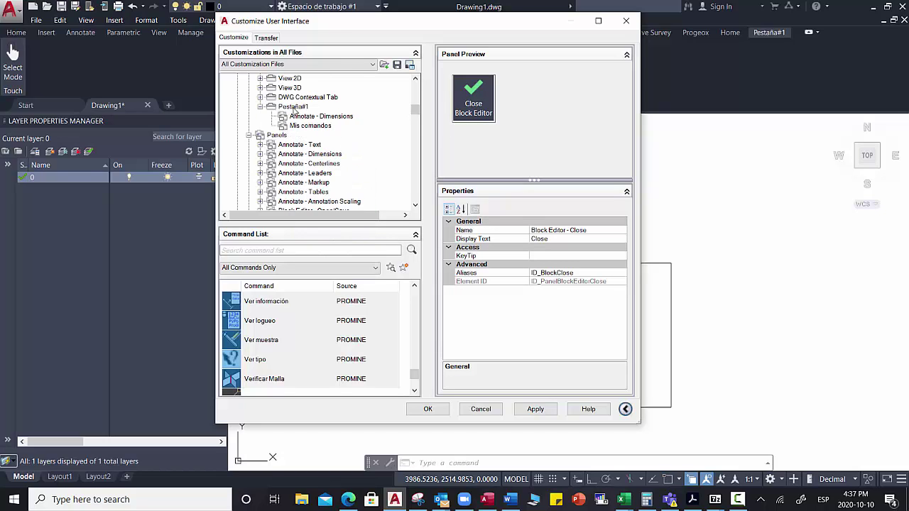
right_click(295, 107)
left_click(319, 179)
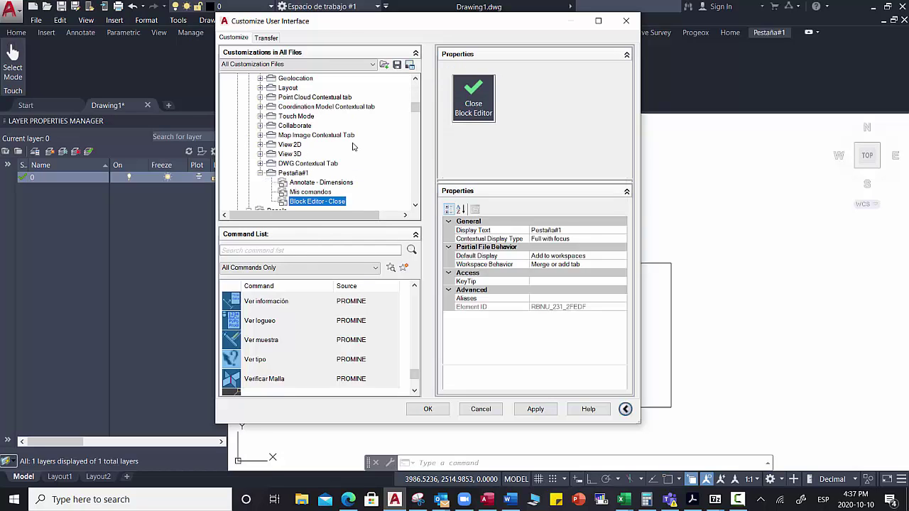
- Preview the Annotate - Dimensions, Mis comandos and Block Editor - Close panels in Pestaña#1, and save the interface customization
scroll(355, 169, "down", 2)
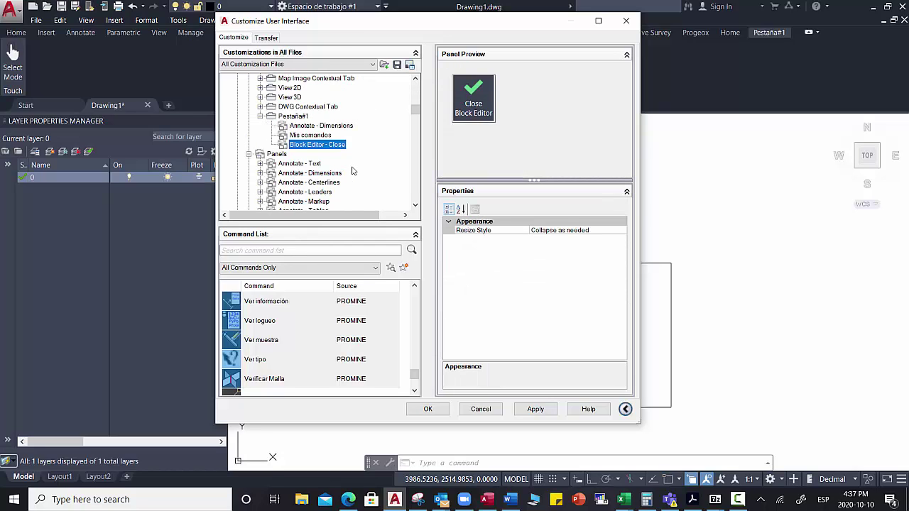
left_click(293, 126)
left_click(313, 136)
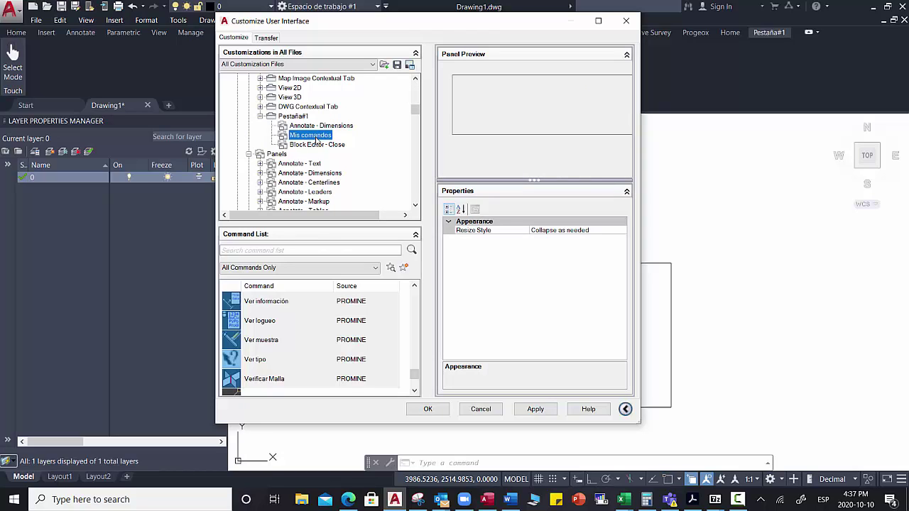
left_click(323, 144)
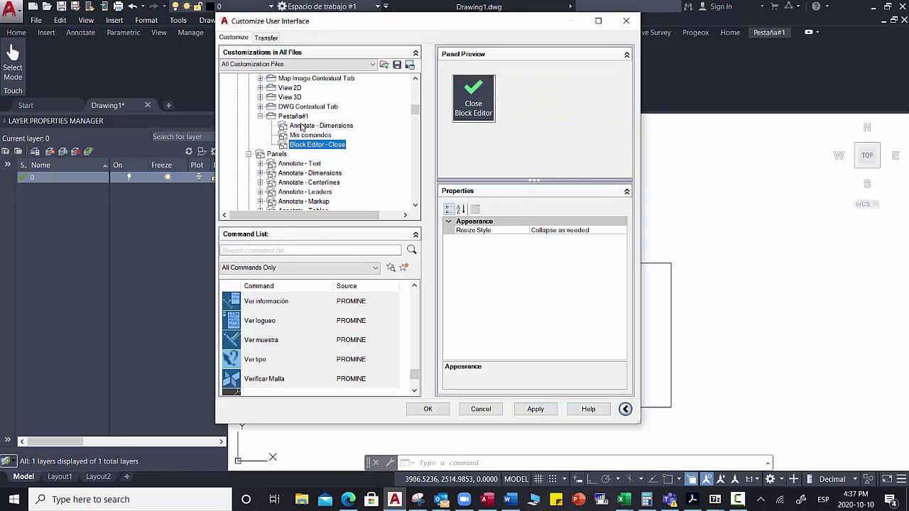
left_click(304, 125)
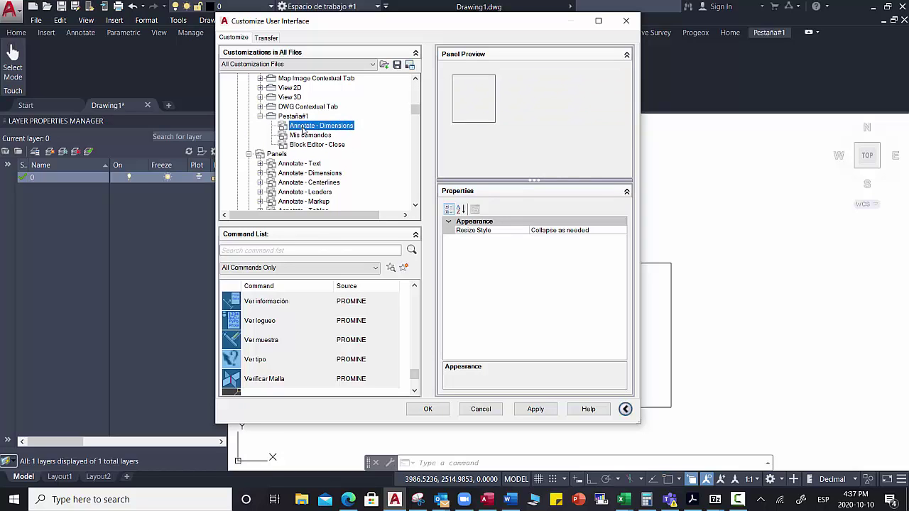
left_click(429, 410)
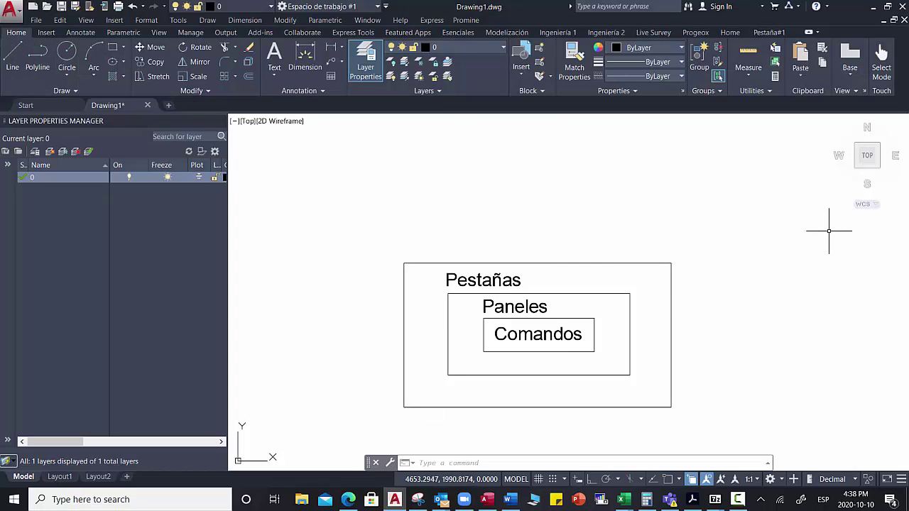
- Examine the panels shown on the Pestaña#1 ribbon tab
left_click(730, 34)
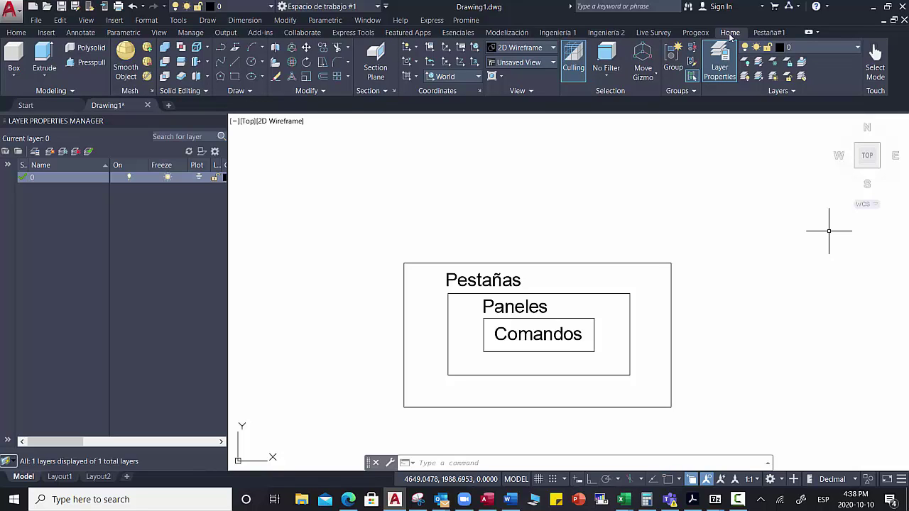
left_click(765, 33)
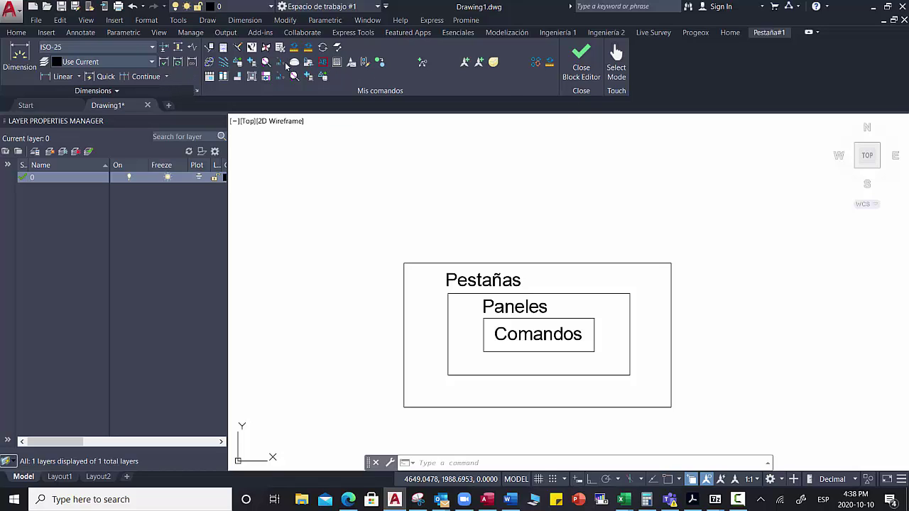
key("Escape")
key("Escape")
key("Escape")
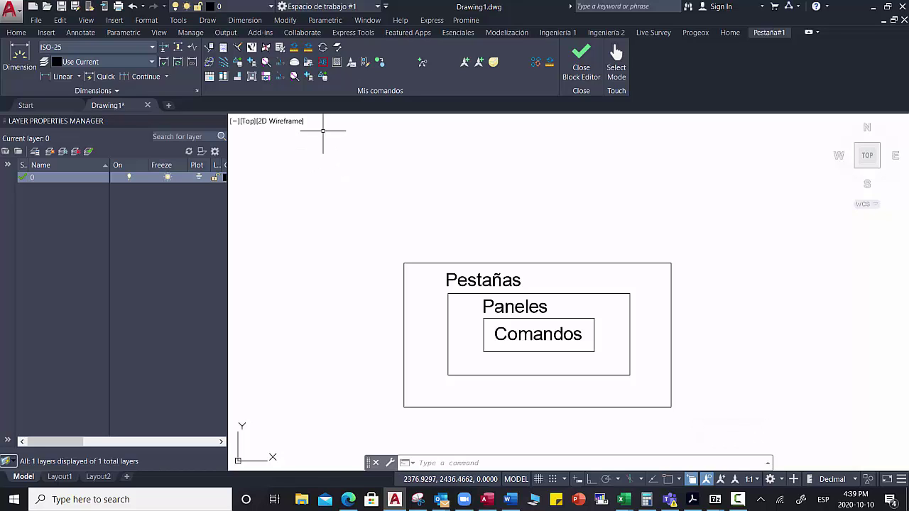
- Reopen the user interface customization and display the Toolbars entry in the contents of Espacio de trabajo #1
left_click(376, 9)
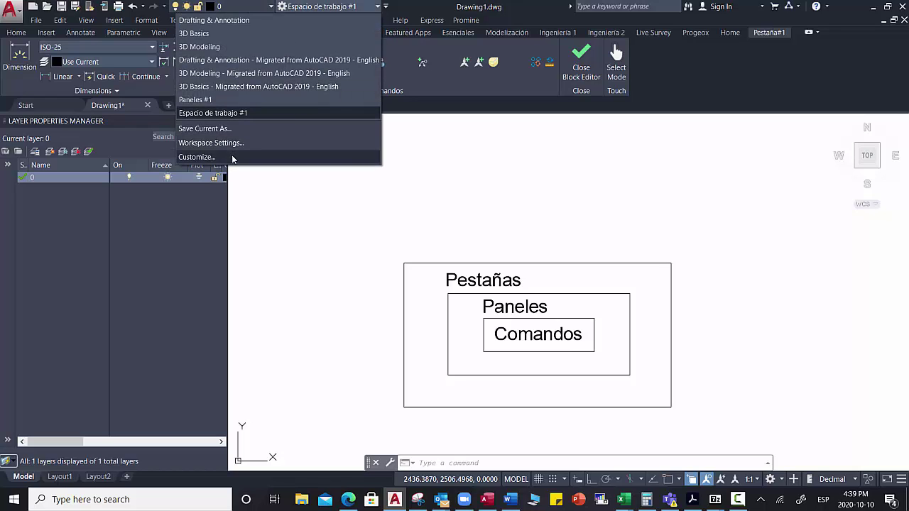
left_click(234, 161)
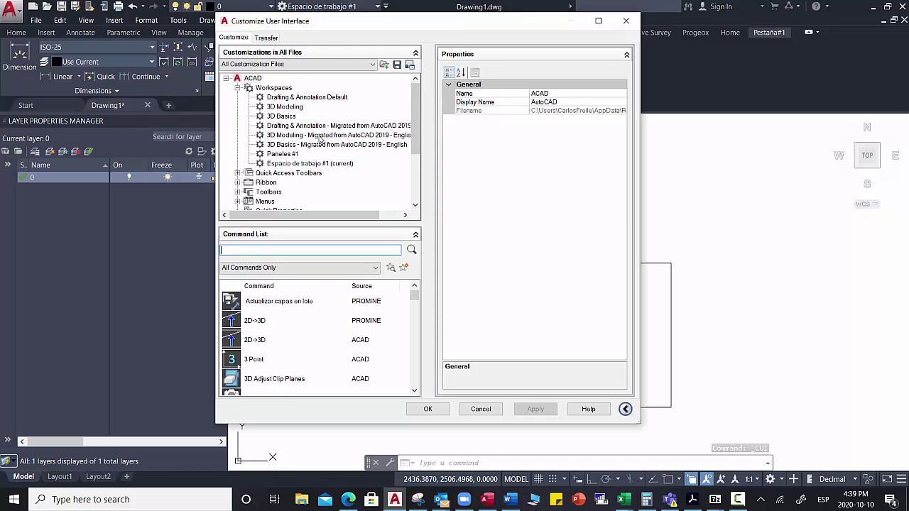
left_click(299, 164)
left_click(487, 109)
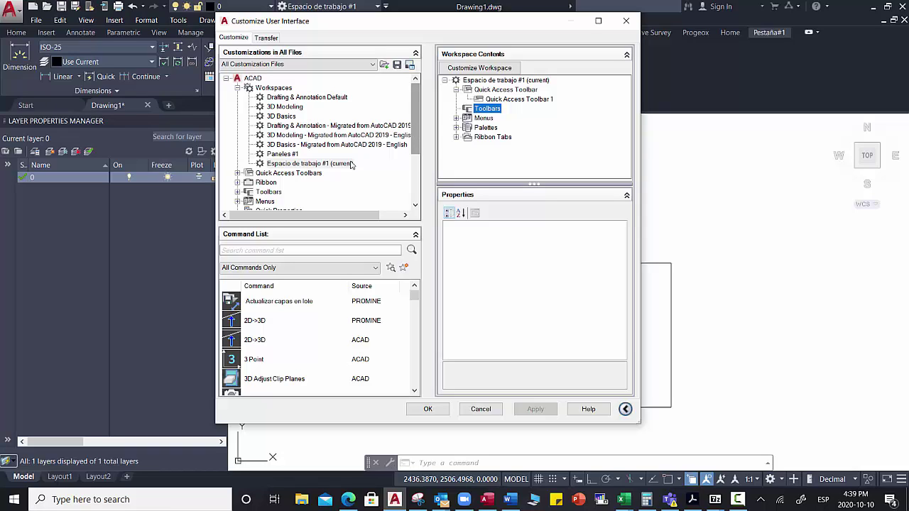
- Create a new toolbar under the Toolbars node of the ACAD customization file
left_click(238, 193)
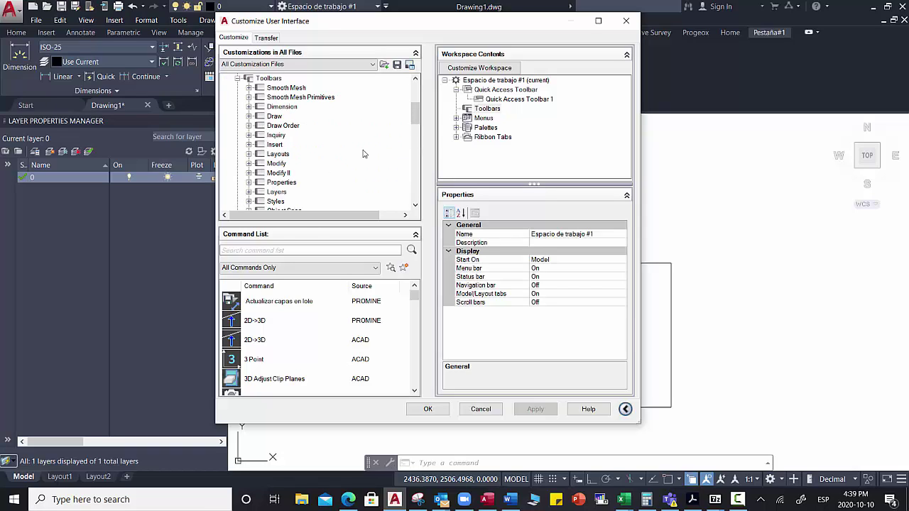
left_click_drag(416, 116, 416, 103)
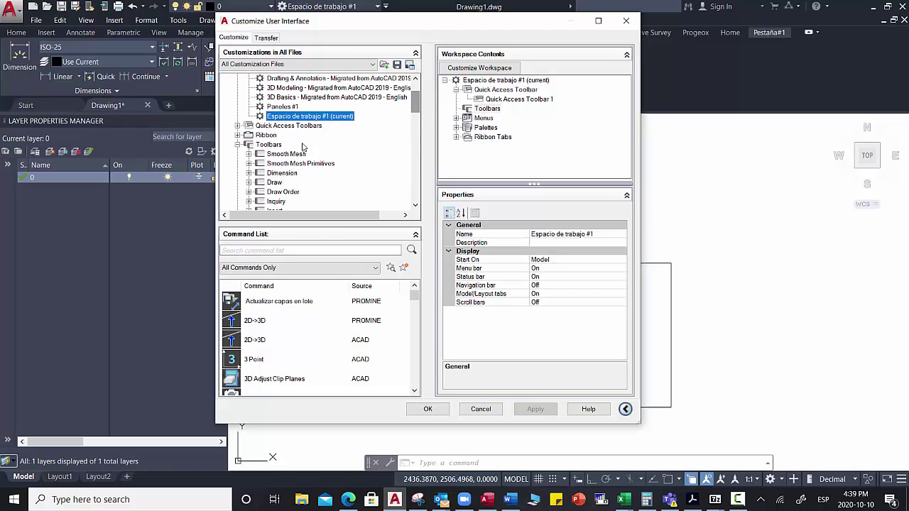
left_click(270, 145)
right_click(272, 147)
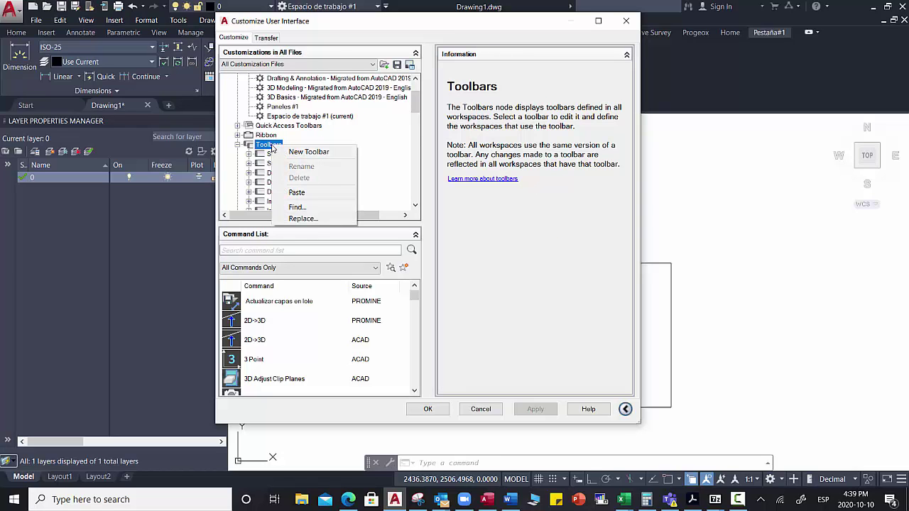
left_click(298, 152)
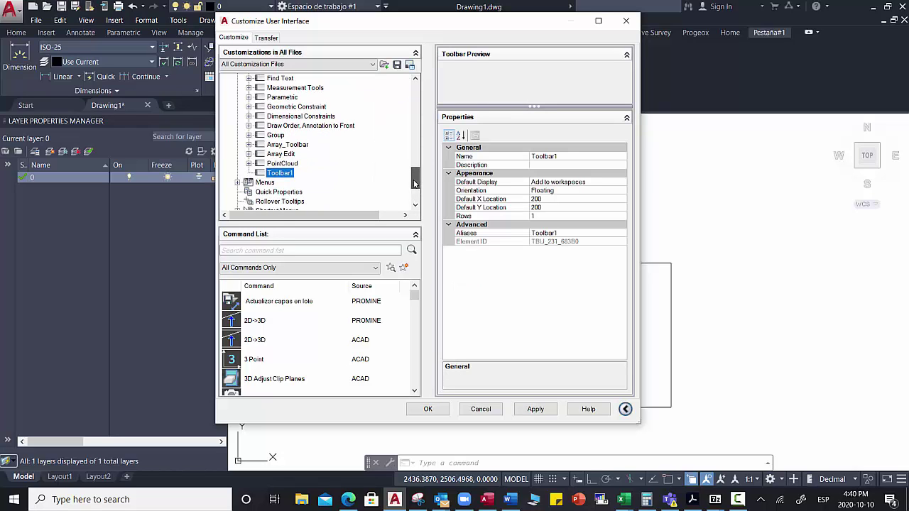
- Rename the new toolbar as Barra de herramientas
scroll(415, 184, "down", 1)
right_click(284, 146)
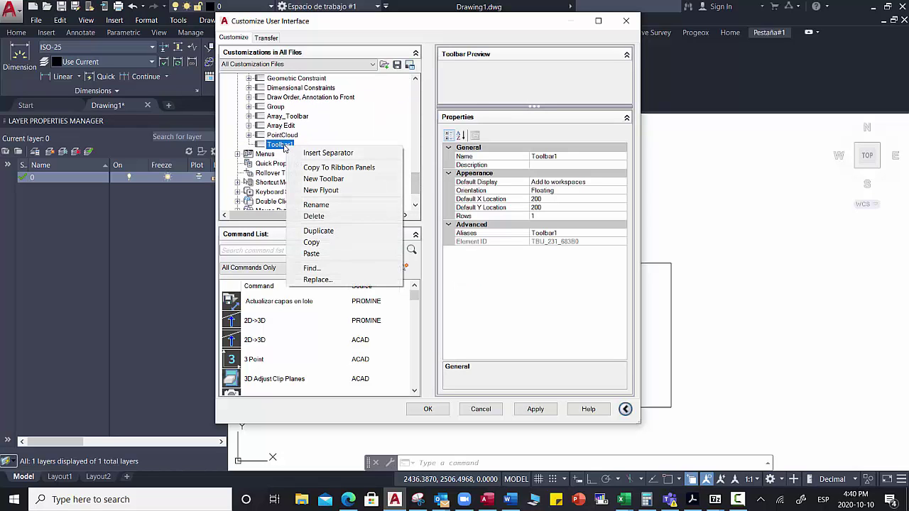
left_click(316, 204)
type("Ba")
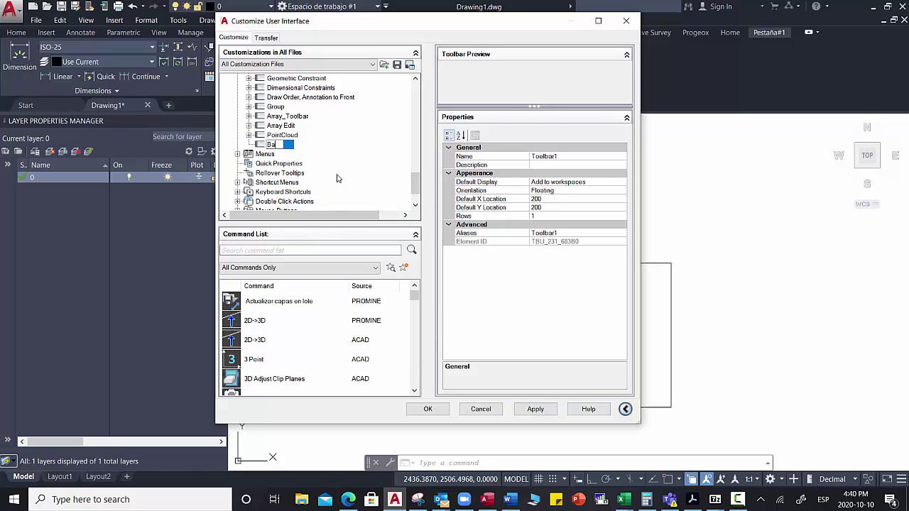
type("rra de herramientas")
left_click(263, 146)
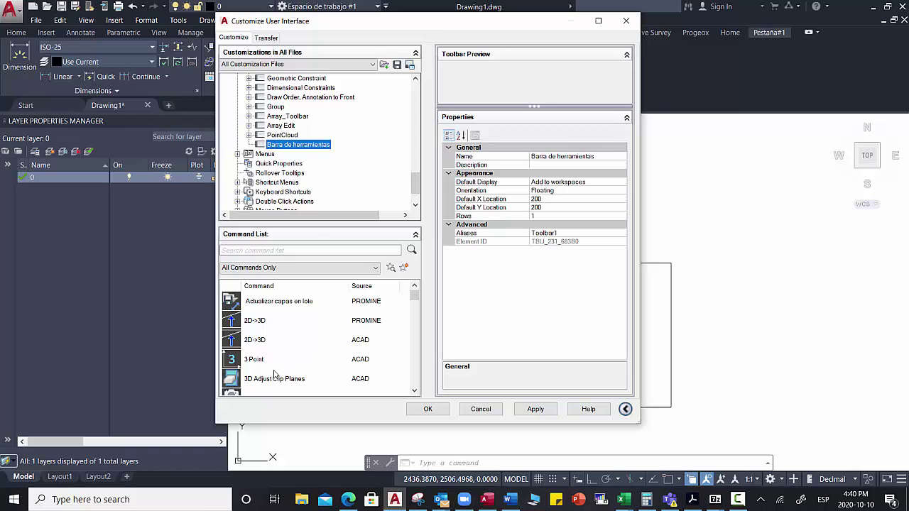
- Try to add the ACAD 2D->3D command to the Barra de herramientas toolbar
left_click(263, 344)
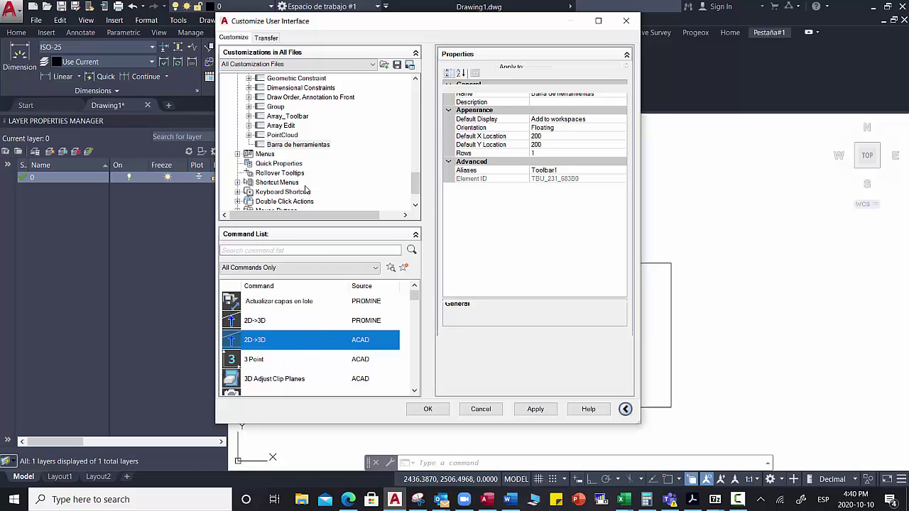
left_click_drag(306, 188, 294, 150)
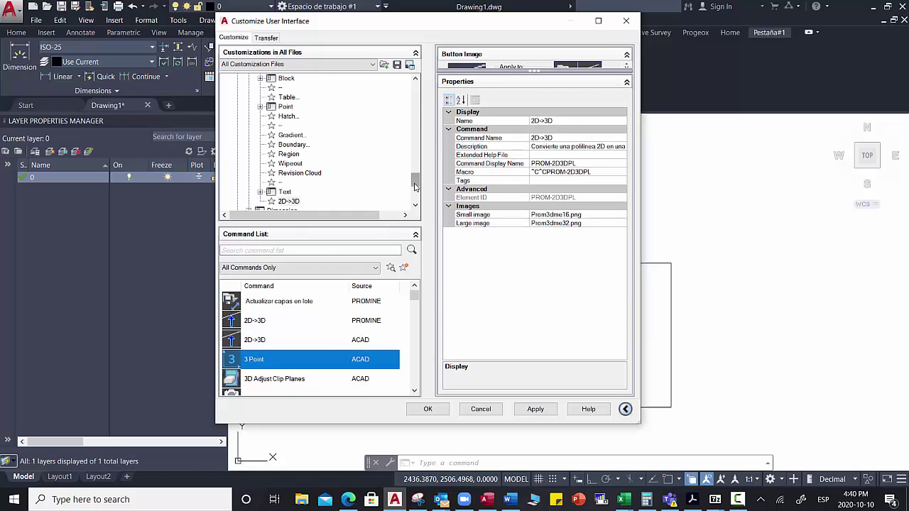
left_click_drag(415, 186, 431, 100)
- Copy the 3 Point command and paste it into the Barra de herramientas toolbar
left_click(246, 362)
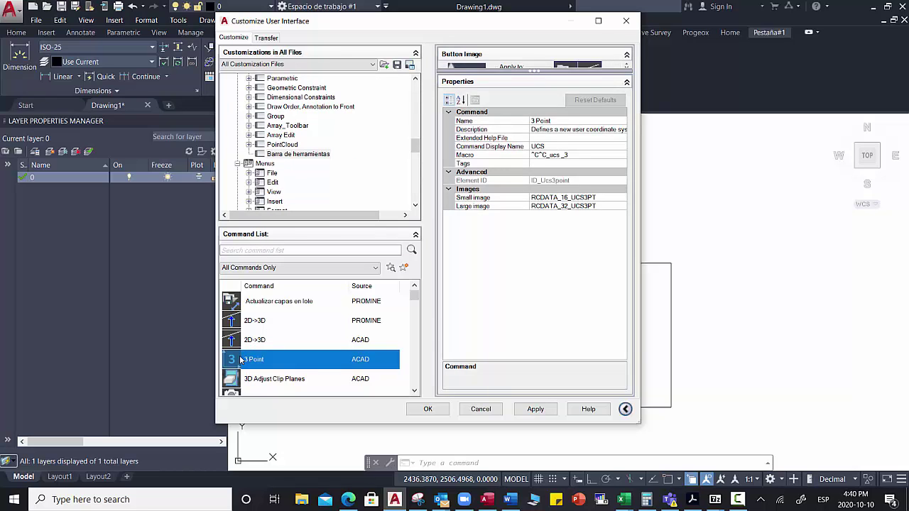
right_click(246, 362)
left_click(267, 393)
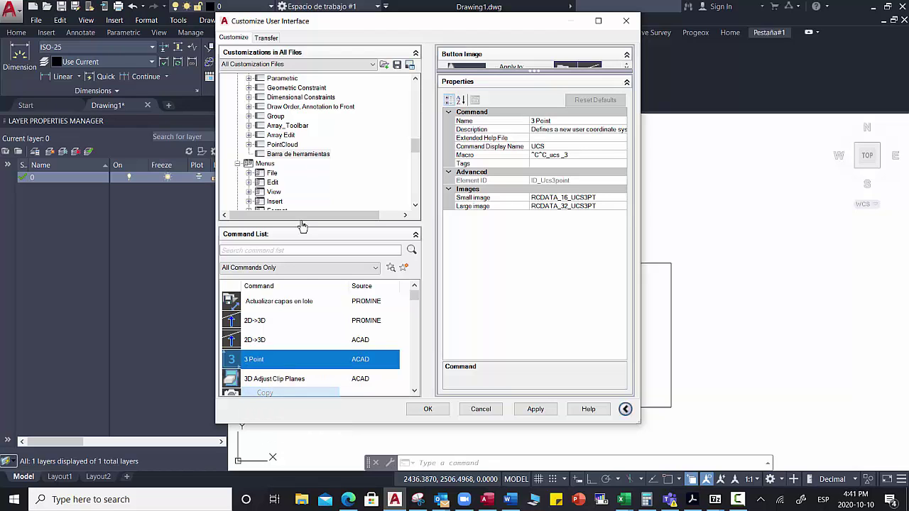
left_click(295, 154)
right_click(294, 156)
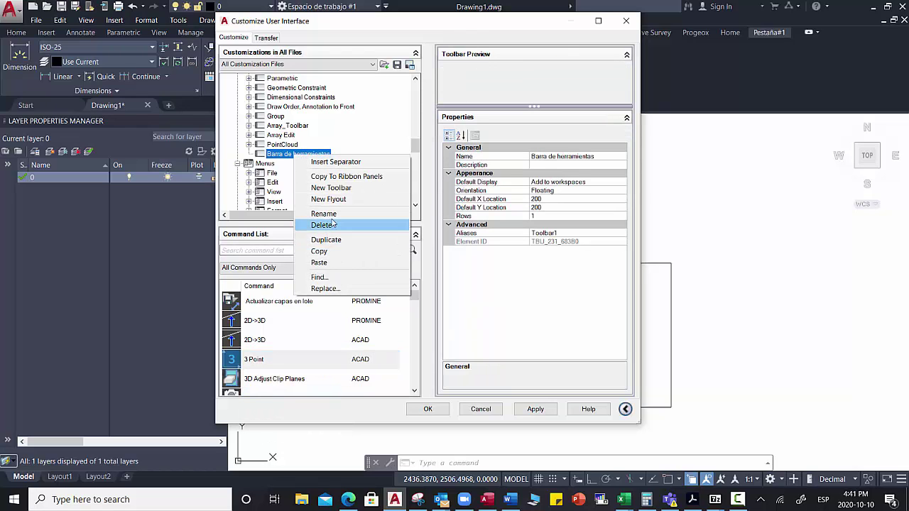
left_click(319, 262)
- Add the PROMINE 2D->3D command, 3D Pan and 3D Scale to Barra de herramientas, ahead of 3 Point
left_click_drag(254, 320, 292, 136)
scroll(298, 334, "down", 2)
left_click(249, 320)
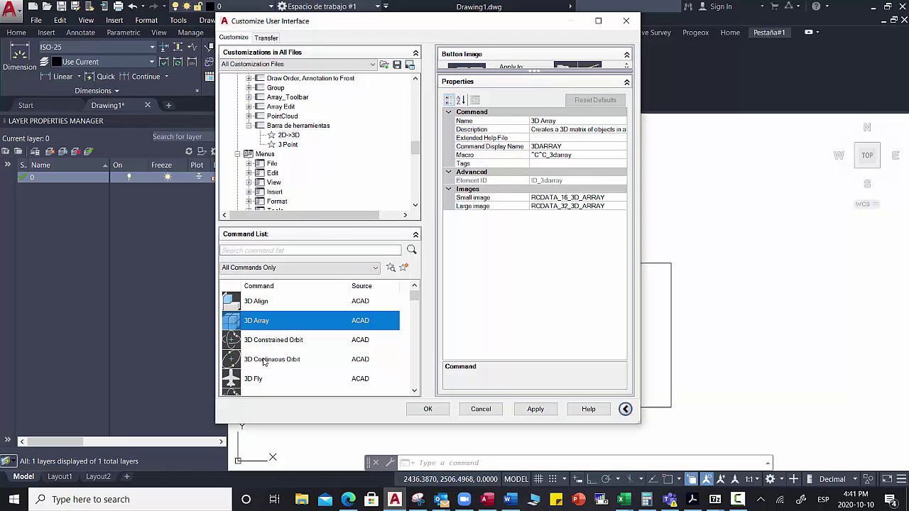
scroll(263, 362, "down", 1)
scroll(260, 353, "down", 3)
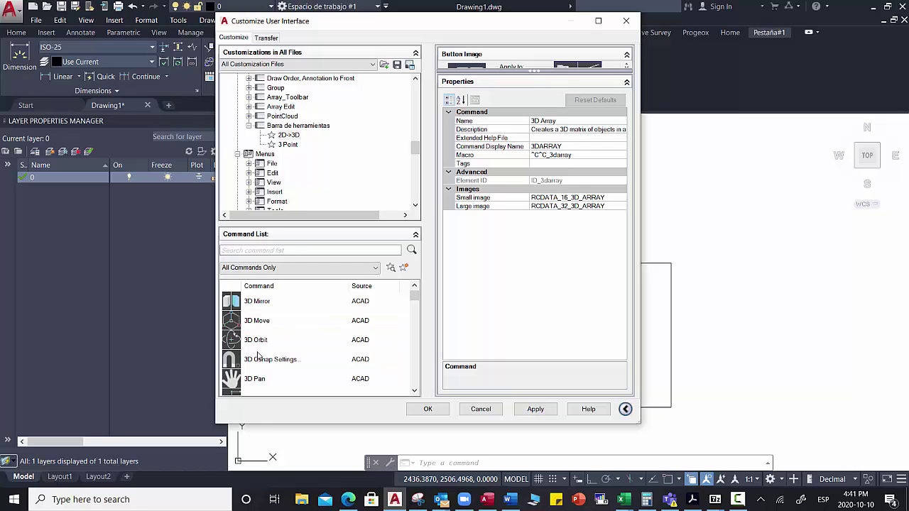
scroll(258, 355, "up", 1)
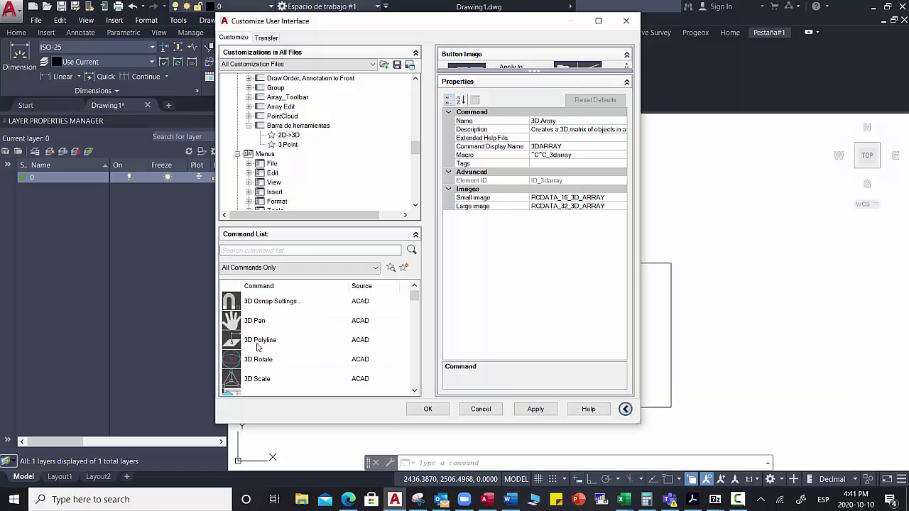
left_click_drag(254, 328, 304, 103)
scroll(284, 341, "down", 1)
left_click_drag(257, 320, 318, 91)
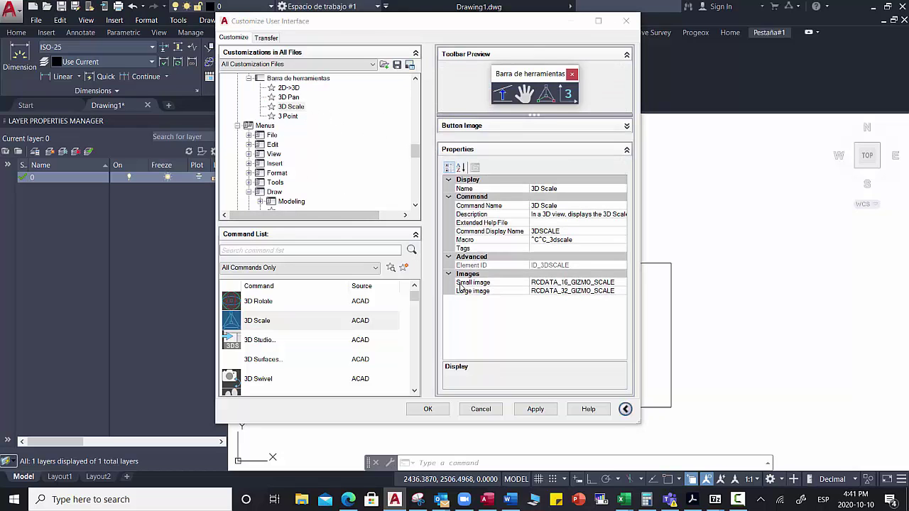
- Inspect the Barra de herramientas toolbar in the contents of workspace Espacio de trabajo #1 and accept the user interface customizations
left_click_drag(415, 152, 417, 90)
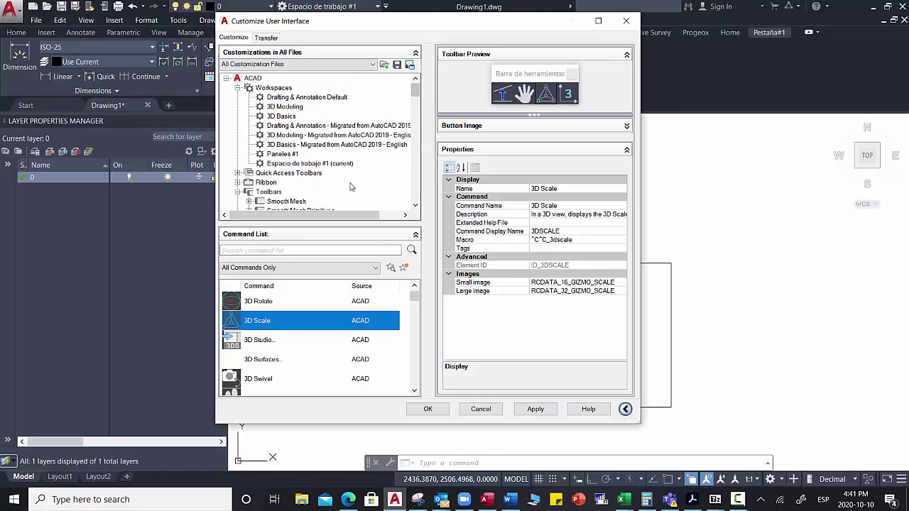
left_click(275, 168)
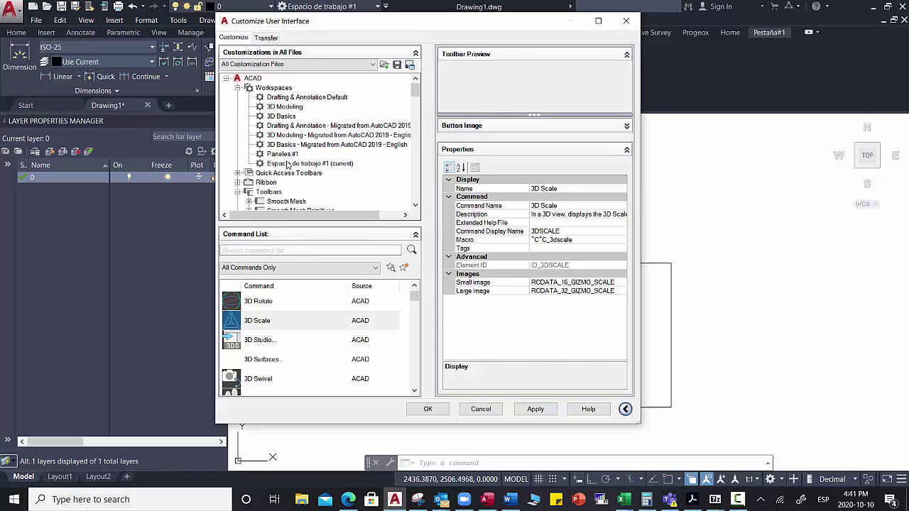
left_click(287, 164)
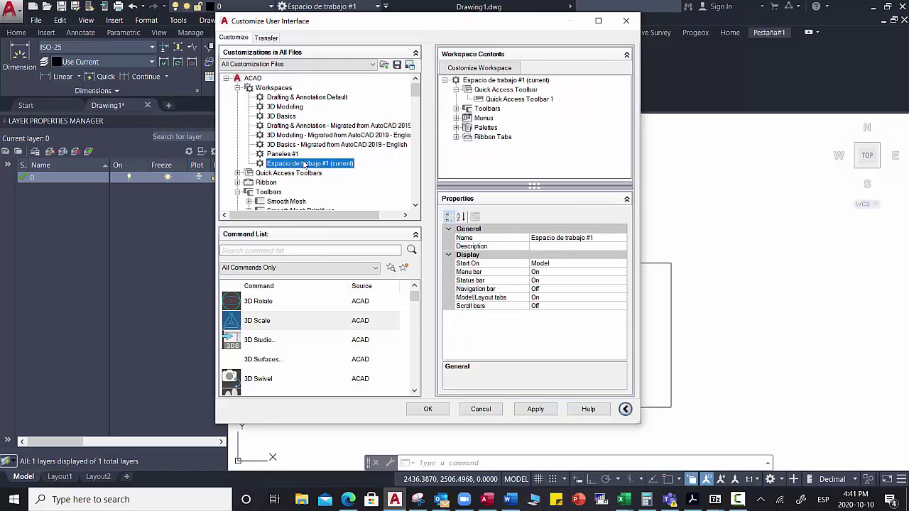
left_click(456, 108)
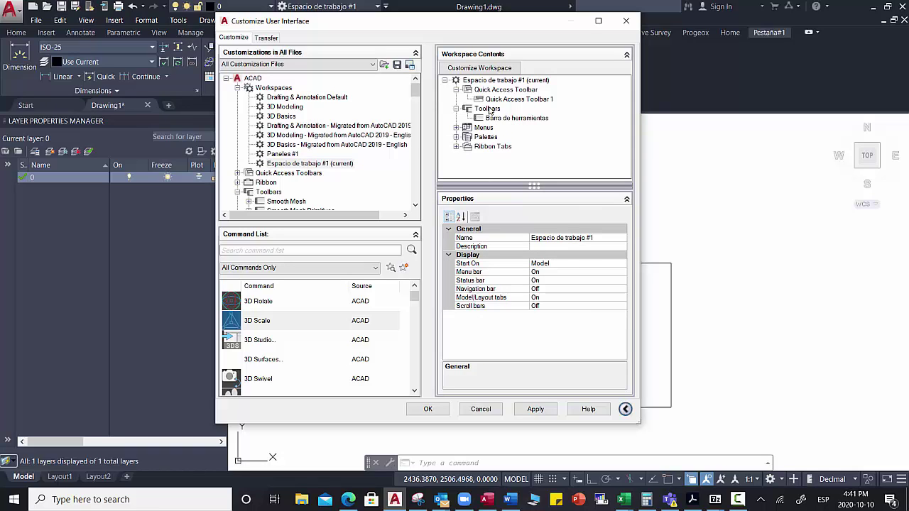
left_click(489, 109)
left_click(505, 118)
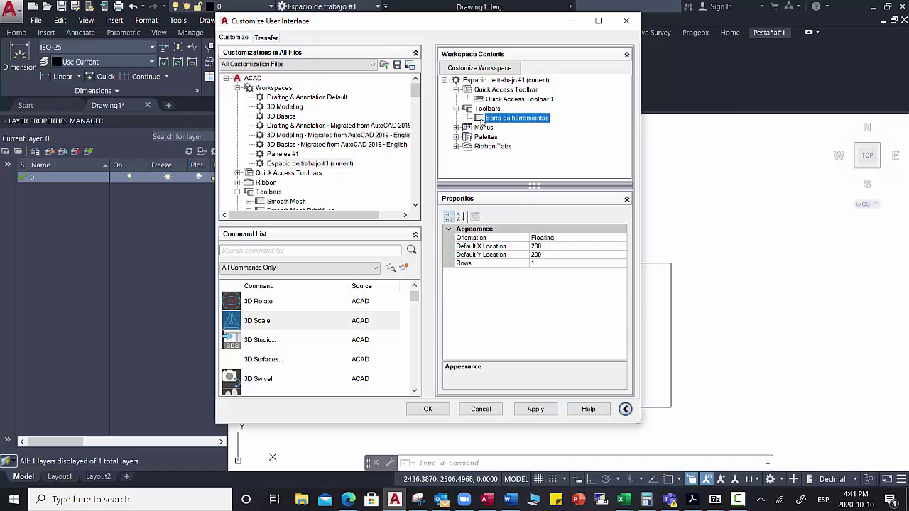
left_click(416, 152)
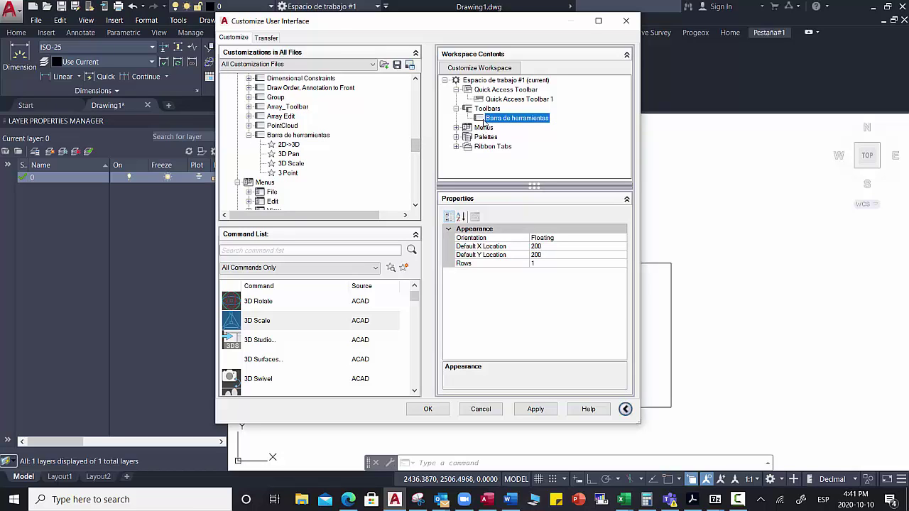
left_click(428, 408)
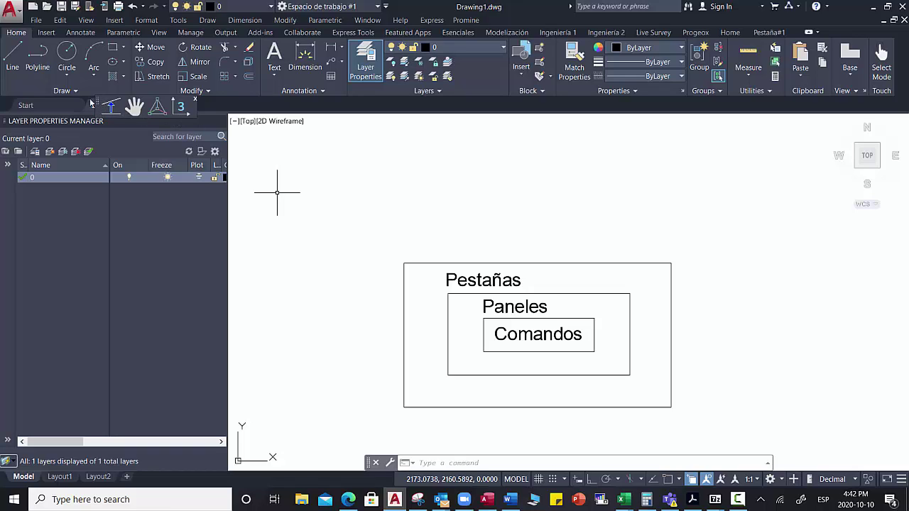
- Move the floating Barra de herramientas toolbar off the file tabs toward the edge between the ribbon and the drawing area
left_click_drag(100, 115, 98, 104)
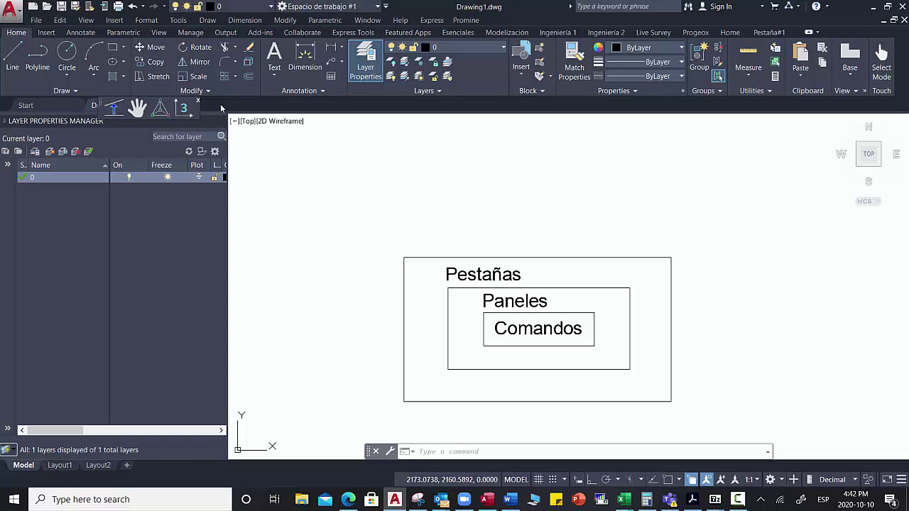
left_click_drag(221, 104, 391, 98)
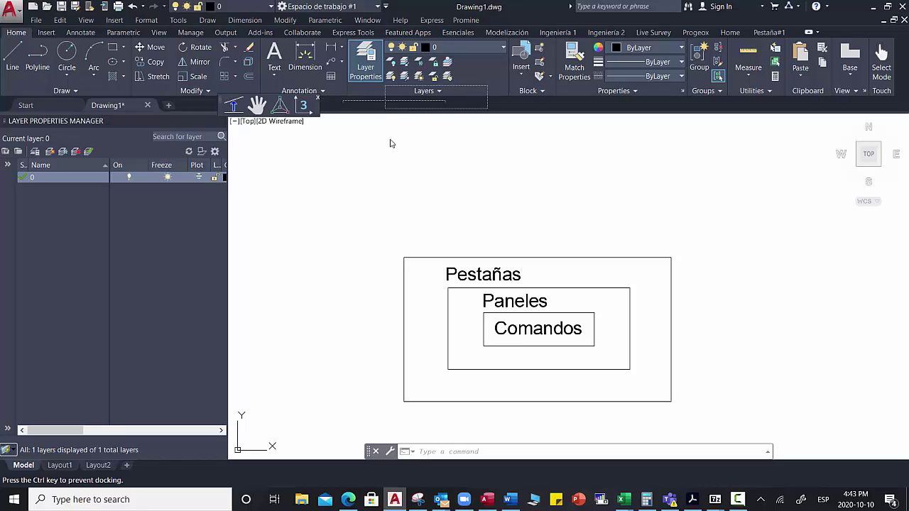